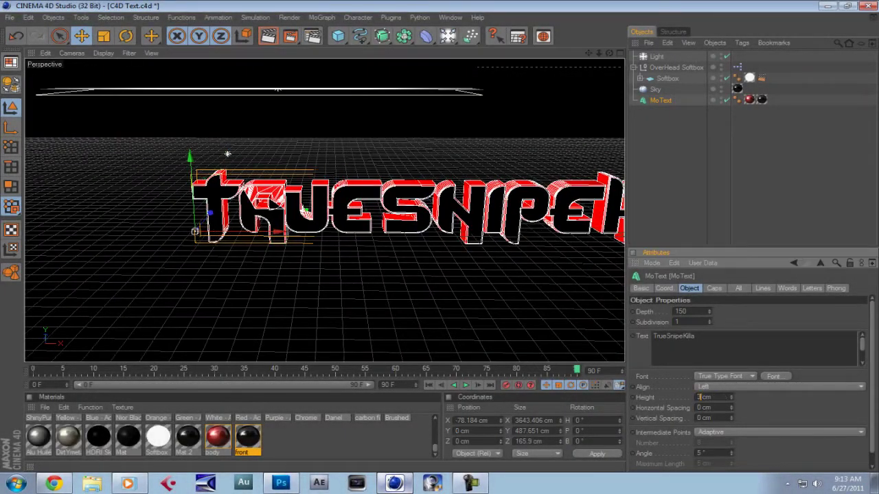
Set the Cinema 4D MoText height to 250 cm and edit its wording, then start opening files in Photoshop
{"action": "key", "text": "Return"}
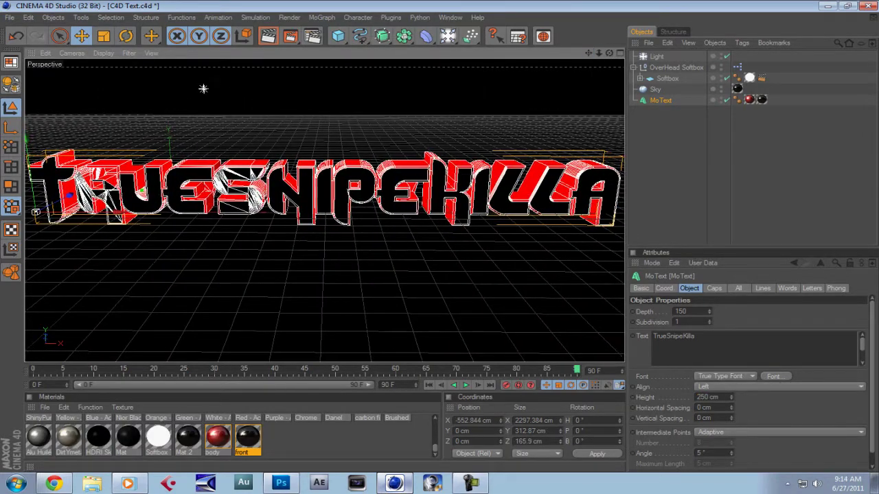
{"action": "left_click", "coordinate": [662, 336]}
{"action": "left_click", "coordinate": [677, 322]}
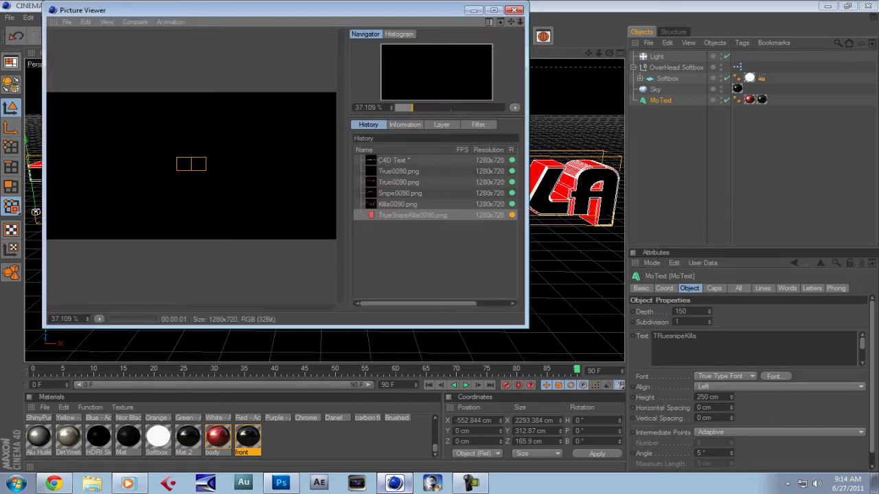
{"action": "left_click", "coordinate": [281, 484]}
{"action": "key", "text": "ctrl+o"}
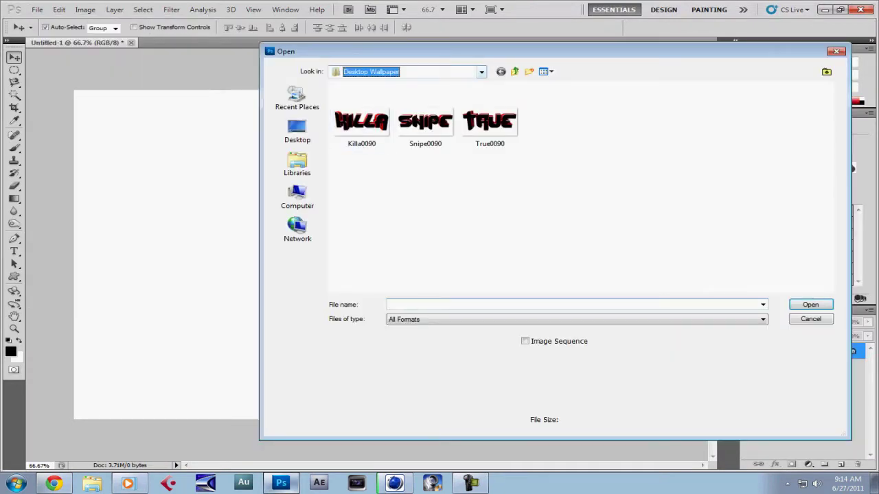
Open the T0090 render from the 3D.2 folder, drag it into Untitled-1 and scale it to about 61%
{"action": "left_click", "coordinate": [482, 71]}
{"action": "left_click", "coordinate": [362, 240]}
{"action": "double_click", "coordinate": [418, 114]}
{"action": "left_click", "coordinate": [554, 115]}
{"action": "left_click", "coordinate": [810, 304]}
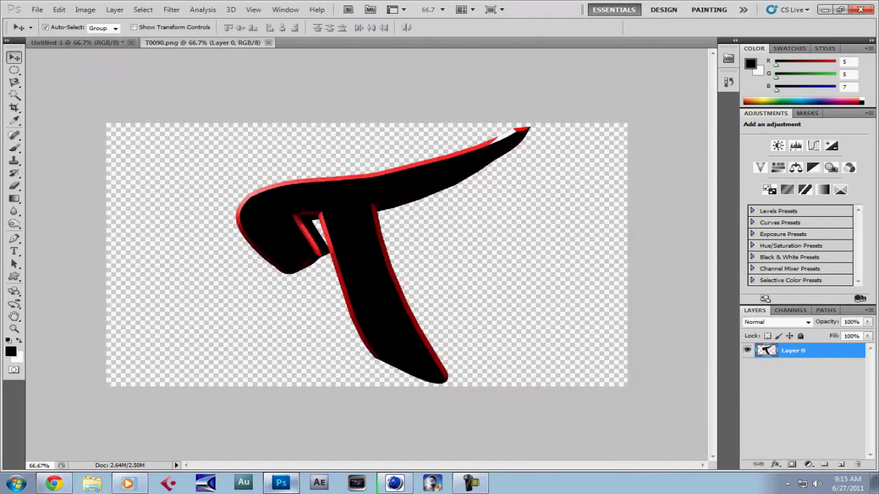
{"action": "left_click_drag", "start_coordinate": [202, 42], "coordinate": [213, 59]}
{"action": "mouse_move", "coordinate": [275, 206]}
{"action": "left_mouse_down"}
{"action": "mouse_move", "coordinate": [103, 206]}
{"action": "mouse_move", "coordinate": [172, 192]}
{"action": "left_mouse_up"}
{"action": "left_click", "coordinate": [59, 9]}
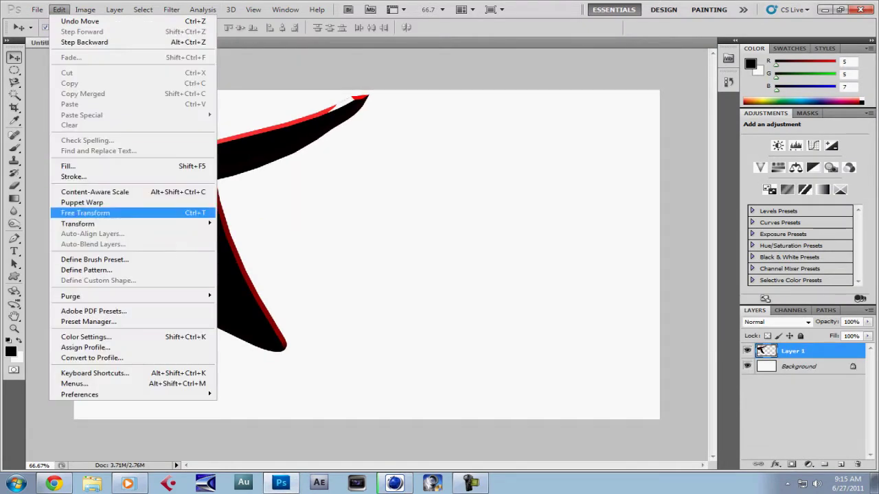
{"action": "left_click", "coordinate": [85, 213]}
{"action": "left_click_drag", "start_coordinate": [369, 352], "coordinate": [255, 251]}
{"action": "key", "text": "ctrl+o"}
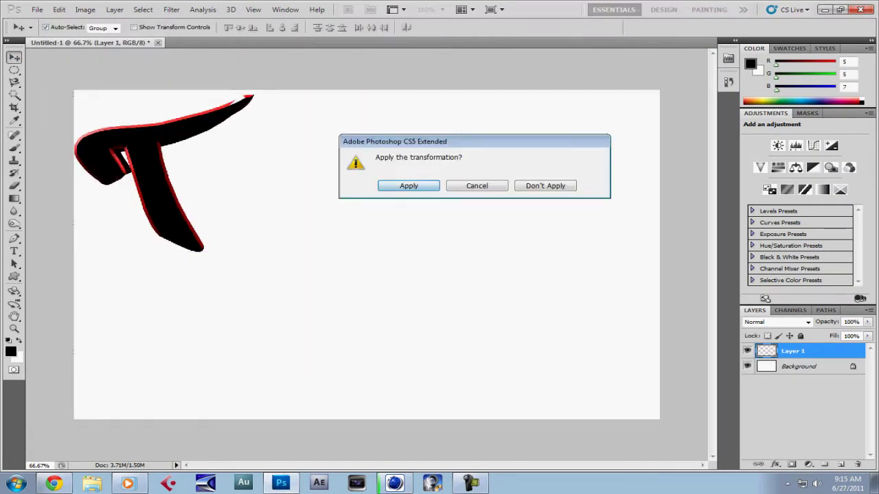
{"action": "key", "text": "Return"}
{"action": "key", "text": "Escape"}
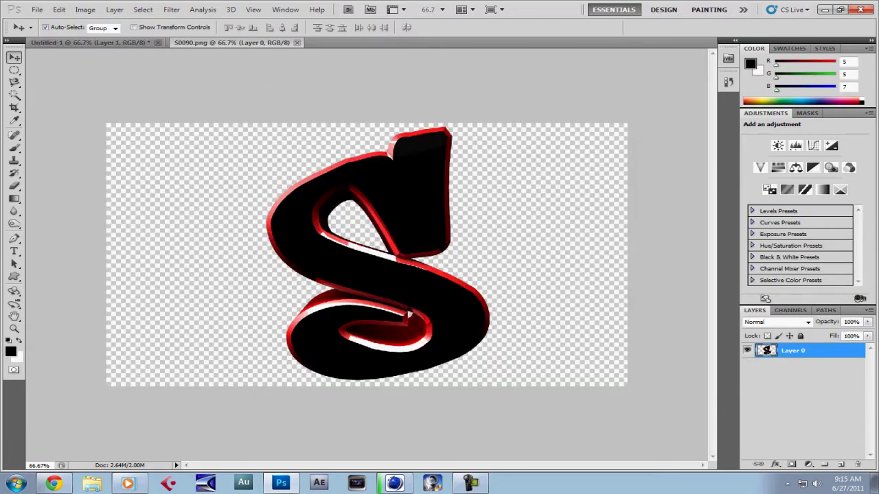
Drag the S render into Untitled-1, then shrink it and place it right of the T
{"action": "left_click_drag", "start_coordinate": [226, 41], "coordinate": [275, 62]}
{"action": "left_click_drag", "start_coordinate": [412, 171], "coordinate": [137, 275]}
{"action": "left_click", "coordinate": [59, 9]}
{"action": "left_click", "coordinate": [85, 213]}
{"action": "left_click_drag", "start_coordinate": [278, 386], "coordinate": [314, 175]}
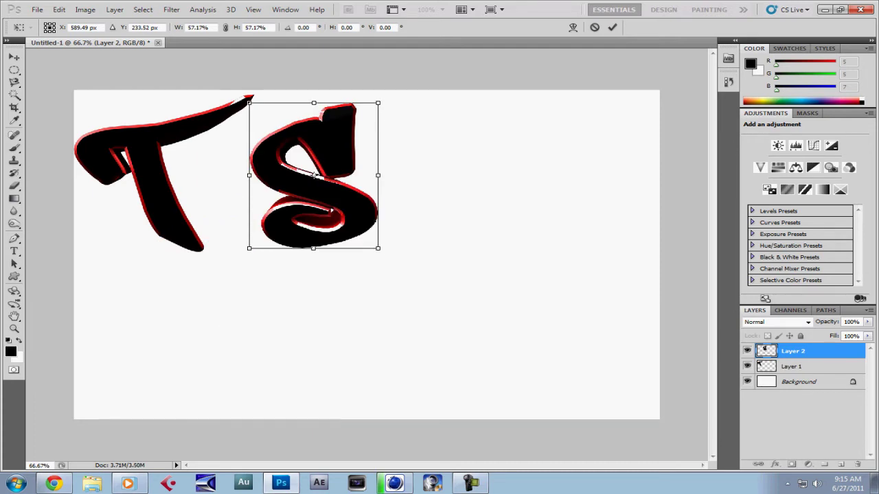
{"action": "key", "text": "ctrl+o"}
{"action": "key", "text": "Return"}
{"action": "key", "text": "Return"}
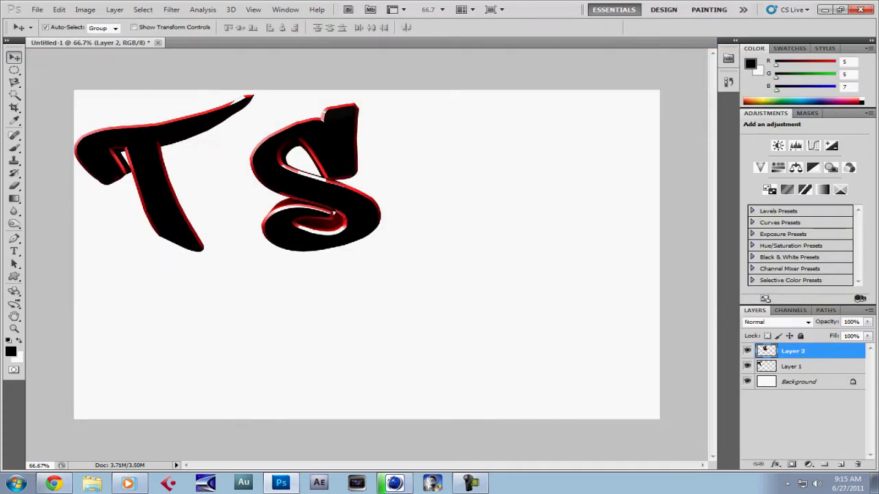
Drag the K render in beside the S and scale it to match the other letters
{"action": "left_click_drag", "start_coordinate": [412, 206], "coordinate": [206, 241]}
{"action": "left_click", "coordinate": [59, 10]}
{"action": "left_click", "coordinate": [82, 210]}
{"action": "left_click_drag", "start_coordinate": [392, 74], "coordinate": [402, 88]}
{"action": "left_click_drag", "start_coordinate": [514, 255], "coordinate": [498, 259]}
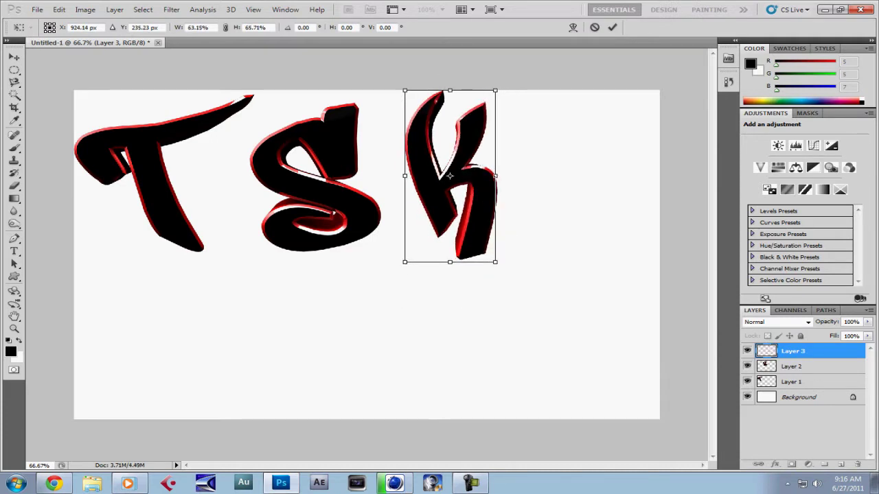
{"action": "left_click_drag", "start_coordinate": [450, 174], "coordinate": [458, 177]}
{"action": "key", "text": "v"}
{"action": "key", "text": "Return"}
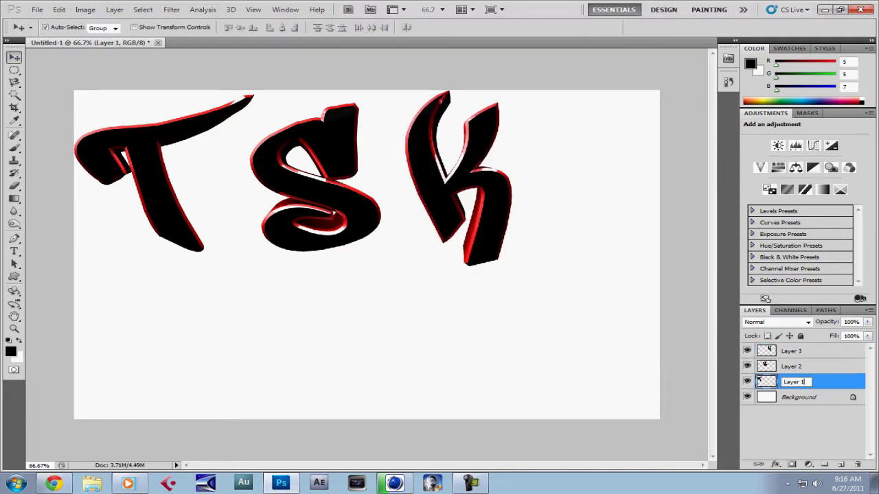
Move the T, S and K closer together and tilt the K clockwise
{"action": "left_click_drag", "start_coordinate": [157, 192], "coordinate": [210, 206]}
{"action": "left_click_drag", "start_coordinate": [319, 178], "coordinate": [326, 180]}
{"action": "left_click_drag", "start_coordinate": [467, 192], "coordinate": [424, 192]}
{"action": "left_click", "coordinate": [59, 9]}
{"action": "left_click", "coordinate": [75, 211]}
{"action": "left_click_drag", "start_coordinate": [480, 278], "coordinate": [461, 288]}
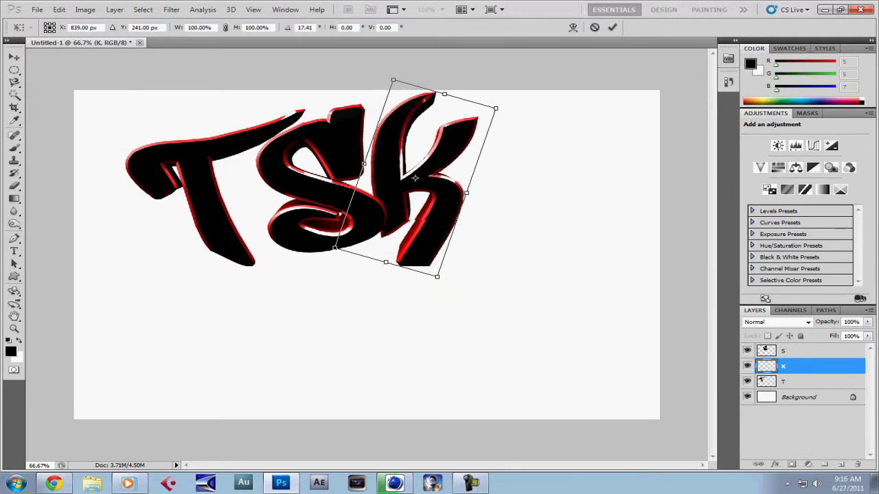
{"action": "key", "text": "Return"}
Tilt the T letter about 12° counter-clockwise
{"action": "left_click", "coordinate": [783, 382]}
{"action": "left_click", "coordinate": [59, 9]}
{"action": "left_click", "coordinate": [75, 211]}
{"action": "left_click_drag", "start_coordinate": [316, 275], "coordinate": [329, 254]}
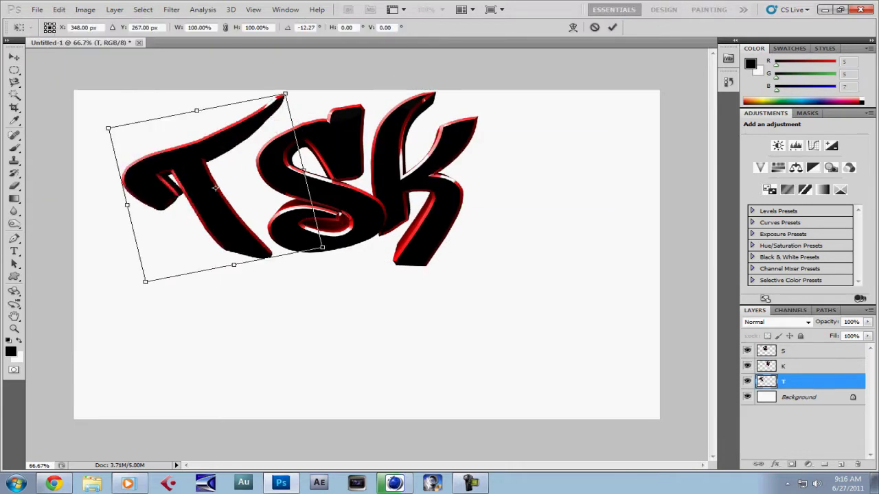
{"action": "left_click", "coordinate": [13, 57]}
{"action": "left_click", "coordinate": [409, 185]}
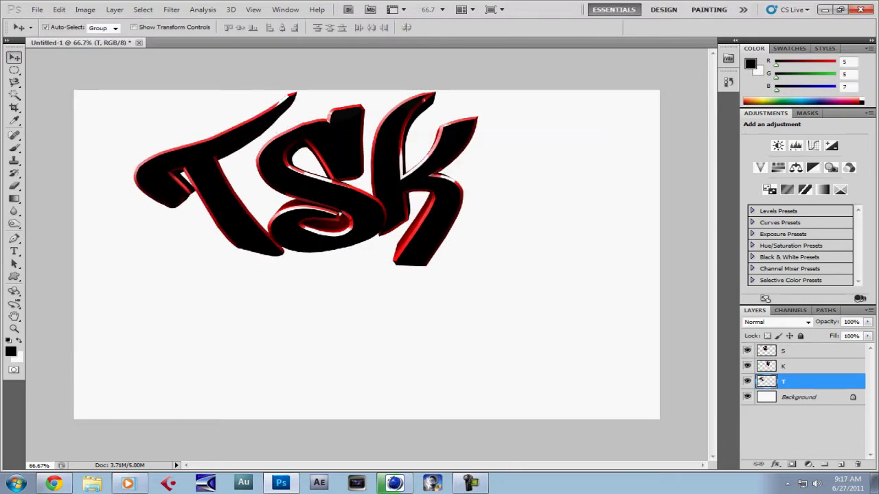
Merge the T, S and K layers into one layer and rename it TSK
{"action": "left_click", "coordinate": [783, 351], "text": "shift"}
{"action": "right_click", "coordinate": [817, 365]}
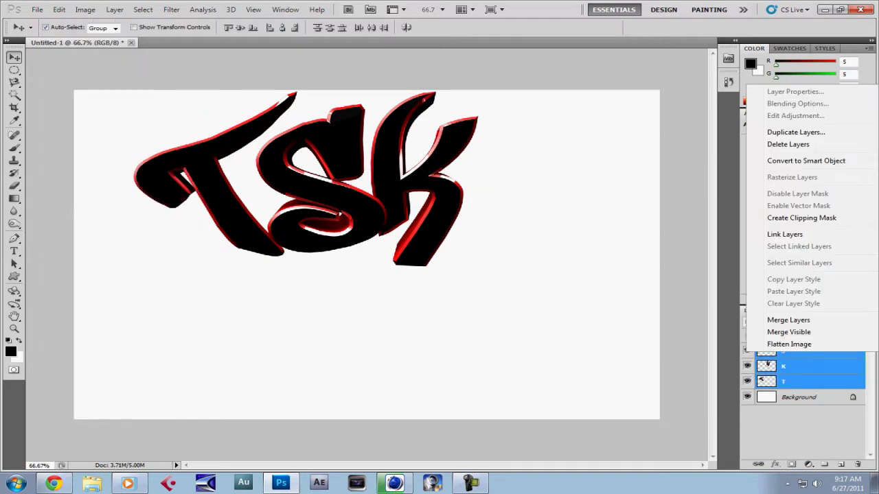
{"action": "left_click", "coordinate": [731, 369]}
{"action": "double_click", "coordinate": [782, 351]}
Enlarge the TSK layer to about 113% and shift it slightly down and right
{"action": "left_click", "coordinate": [59, 9]}
{"action": "left_click", "coordinate": [76, 212]}
{"action": "left_click_drag", "start_coordinate": [481, 252], "coordinate": [523, 289]}
{"action": "left_click_drag", "start_coordinate": [327, 190], "coordinate": [336, 199]}
{"action": "key", "text": "Return"}
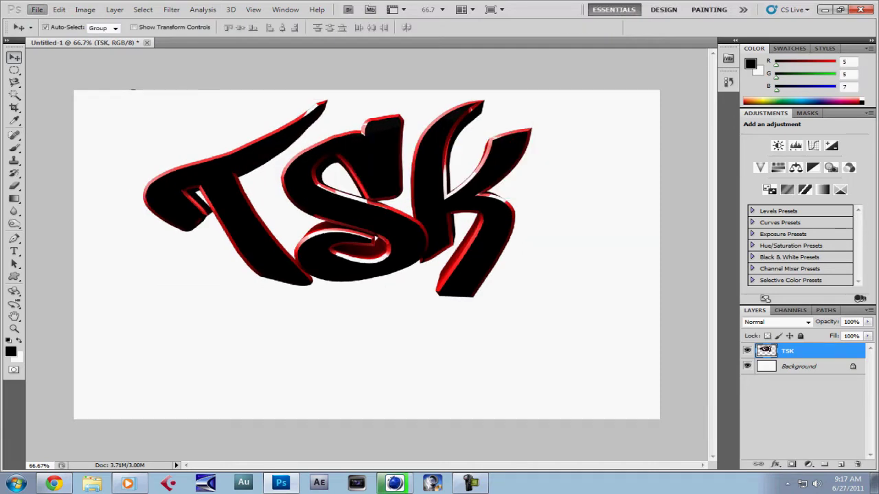
{"action": "key", "text": "ctrl+o"}
Open the A+ Logo image from Desktop > GFX Packs > Custom Stuff > Malicious Logo and drag it into Untitled-1
{"action": "left_click", "coordinate": [297, 130]}
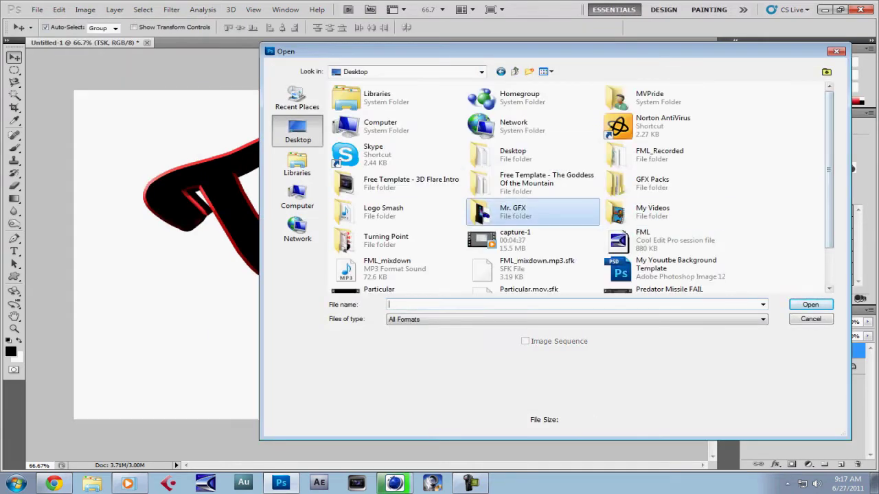
{"action": "double_click", "coordinate": [506, 206]}
{"action": "double_click", "coordinate": [373, 280]}
{"action": "left_click", "coordinate": [501, 72]}
{"action": "double_click", "coordinate": [364, 127]}
{"action": "double_click", "coordinate": [489, 117]}
{"action": "left_click_drag", "start_coordinate": [219, 42], "coordinate": [275, 83]}
{"action": "mouse_move", "coordinate": [364, 226]}
{"action": "left_mouse_down"}
{"action": "mouse_move", "coordinate": [363, 192]}
{"action": "mouse_move", "coordinate": [353, 254]}
{"action": "left_mouse_up"}
Scale the logo to about 48%, tilt it about -23° and place it on the T
{"action": "key", "text": "ctrl+t"}
{"action": "left_click_drag", "start_coordinate": [462, 380], "coordinate": [367, 313]}
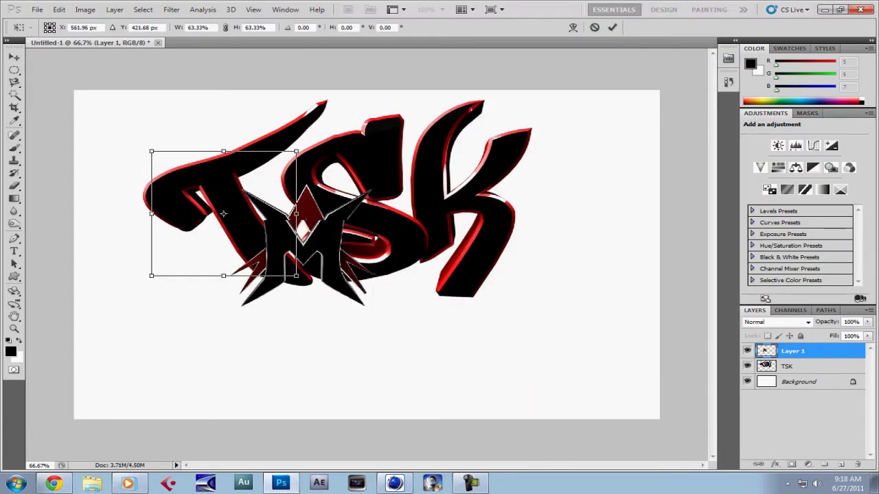
{"action": "left_click_drag", "start_coordinate": [302, 244], "coordinate": [147, 147]}
{"action": "left_click_drag", "start_coordinate": [221, 74], "coordinate": [159, 59]}
{"action": "left_click_drag", "start_coordinate": [138, 158], "coordinate": [172, 154]}
{"action": "left_click_drag", "start_coordinate": [240, 165], "coordinate": [261, 141]}
{"action": "left_click_drag", "start_coordinate": [226, 65], "coordinate": [237, 78]}
{"action": "mouse_move", "coordinate": [185, 148]}
{"action": "left_mouse_down"}
{"action": "mouse_move", "coordinate": [217, 141]}
{"action": "mouse_move", "coordinate": [192, 170]}
{"action": "left_mouse_up"}
{"action": "key", "text": "v"}
{"action": "key", "text": "Return"}
Put the logo layer behind TSK and colorize it red with Hue/Saturation
{"action": "key", "text": "ctrl+bracketleft"}
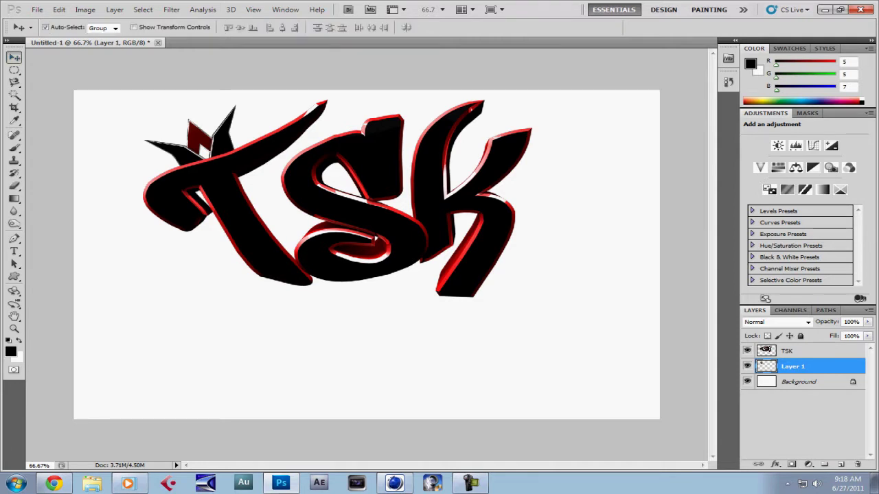
{"action": "key", "text": "ctrl+u"}
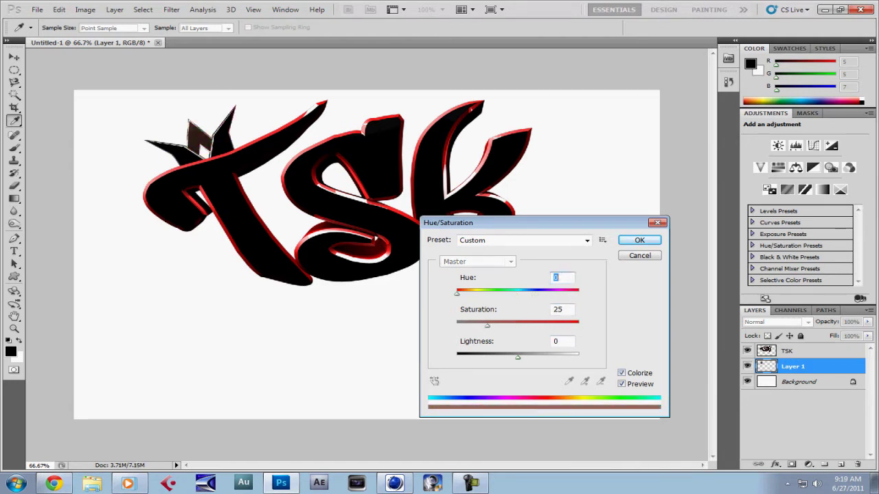
{"action": "key", "text": "Return"}
{"action": "key", "text": "v"}
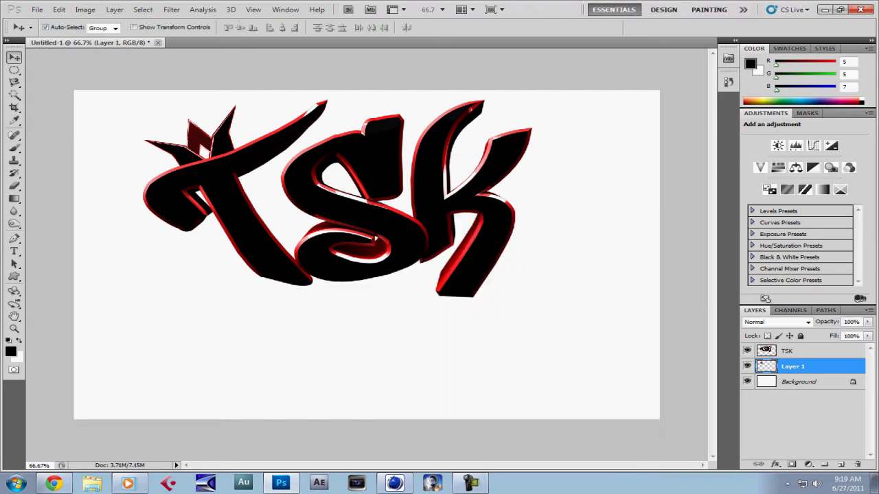
Bring the TrueSnipeKilla text render in and place it below TSK
{"action": "left_click", "coordinate": [37, 9]}
{"action": "left_click", "coordinate": [51, 33]}
{"action": "left_click", "coordinate": [297, 130]}
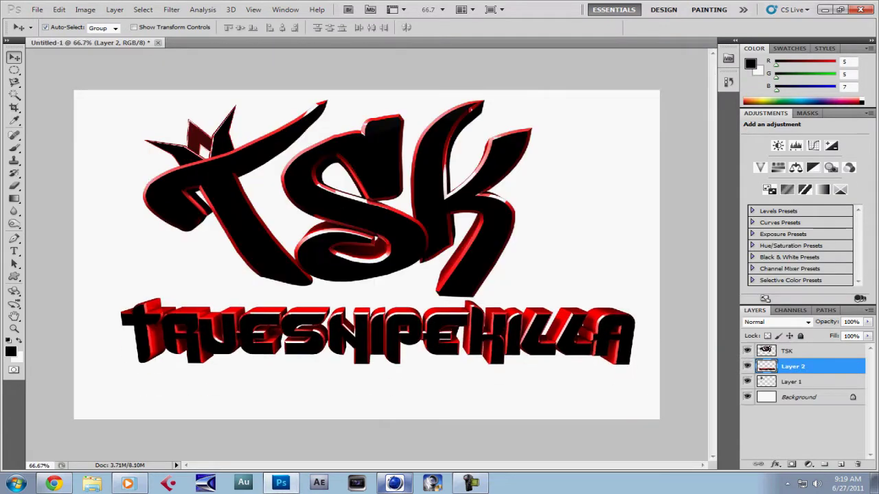
{"action": "left_click_drag", "start_coordinate": [378, 333], "coordinate": [364, 339]}
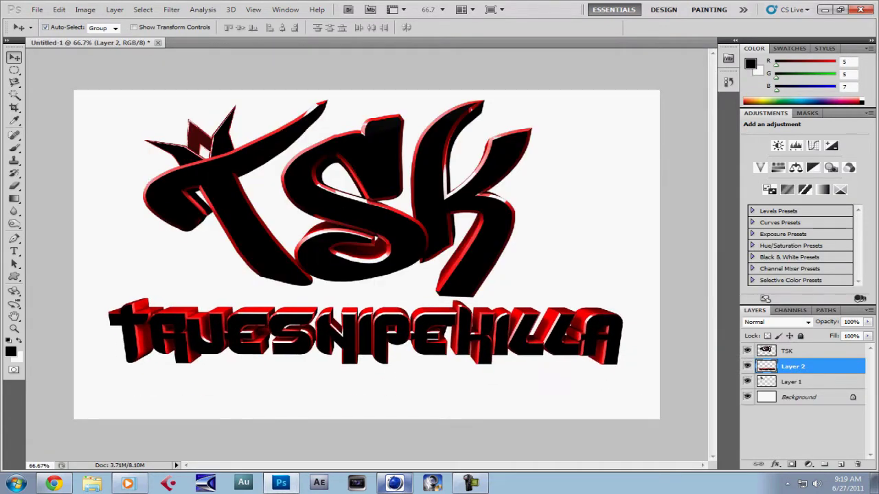
Open the crown logo image from the Malacious Logo folder
{"action": "left_click", "coordinate": [37, 9]}
{"action": "left_click", "coordinate": [787, 351]}
{"action": "left_click", "coordinate": [37, 10]}
{"action": "left_click", "coordinate": [51, 32]}
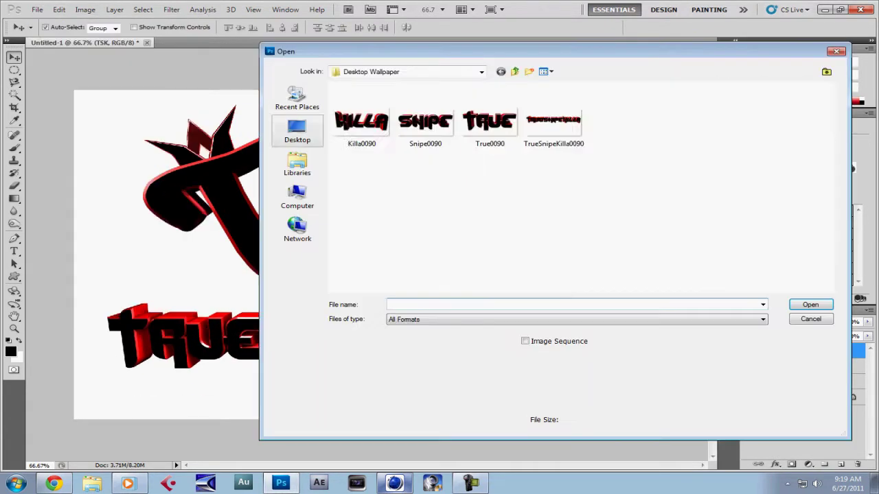
{"action": "double_click", "coordinate": [451, 337]}
{"action": "double_click", "coordinate": [441, 122]}
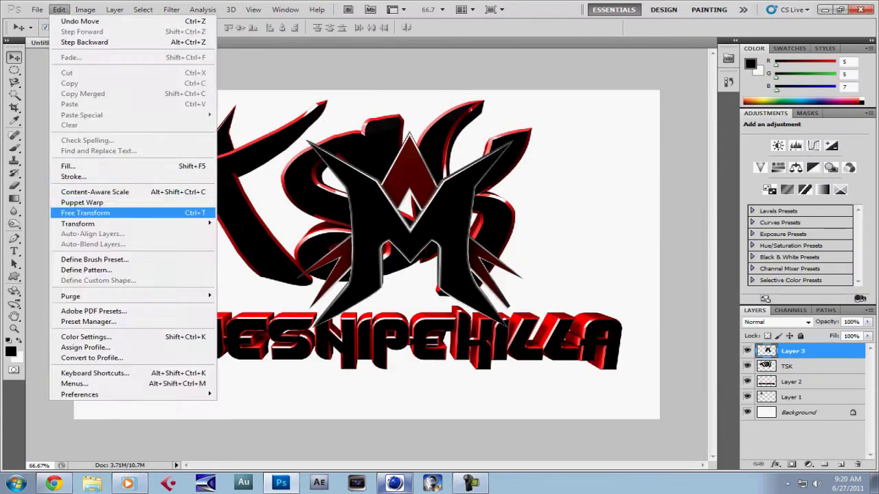
Shrink the crown logo to about 42%, place it above the S and move its layer behind TSK
{"action": "left_click", "coordinate": [85, 213]}
{"action": "left_click_drag", "start_coordinate": [526, 331], "coordinate": [389, 216]}
{"action": "left_click_drag", "start_coordinate": [339, 166], "coordinate": [382, 136]}
{"action": "left_click", "coordinate": [14, 57]}
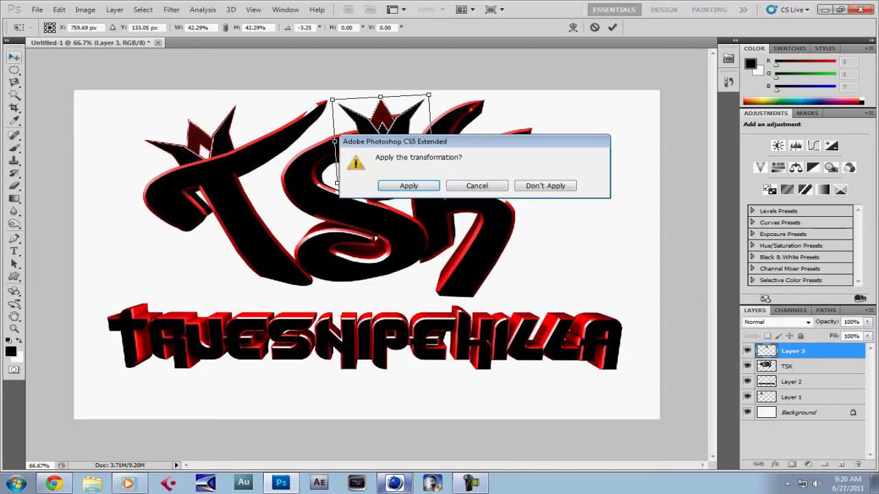
{"action": "left_click", "coordinate": [408, 188]}
{"action": "left_click_drag", "start_coordinate": [793, 351], "coordinate": [793, 389]}
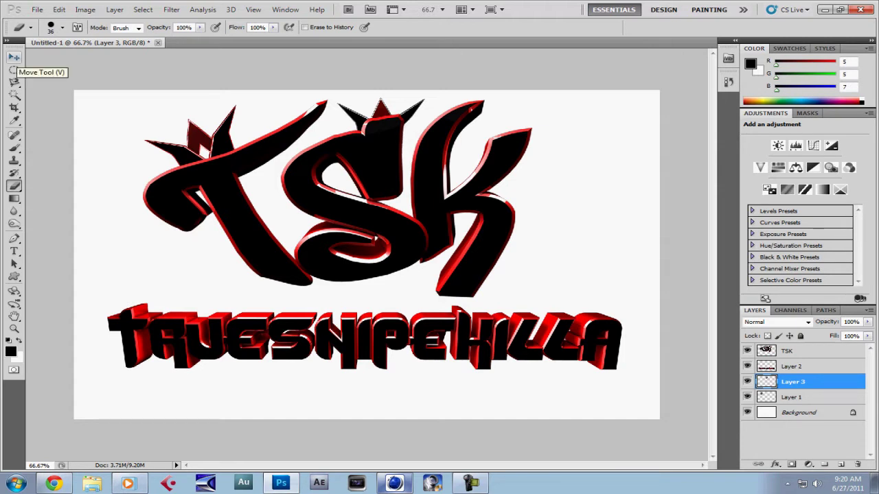
Open the A+ Logo image again and bring it into the canvas
{"action": "right_click", "coordinate": [793, 382]}
{"action": "left_click", "coordinate": [37, 10]}
{"action": "left_click", "coordinate": [51, 25]}
{"action": "double_click", "coordinate": [487, 110]}
{"action": "left_click_drag", "start_coordinate": [233, 43], "coordinate": [412, 85]}
Shrink, rotate and place the new A+ logo behind the K
{"action": "left_click", "coordinate": [59, 10]}
{"action": "left_click", "coordinate": [69, 143]}
{"action": "mouse_move", "coordinate": [183, 146]}
{"action": "left_mouse_down"}
{"action": "mouse_move", "coordinate": [507, 154]}
{"action": "mouse_move", "coordinate": [511, 146]}
{"action": "left_mouse_up"}
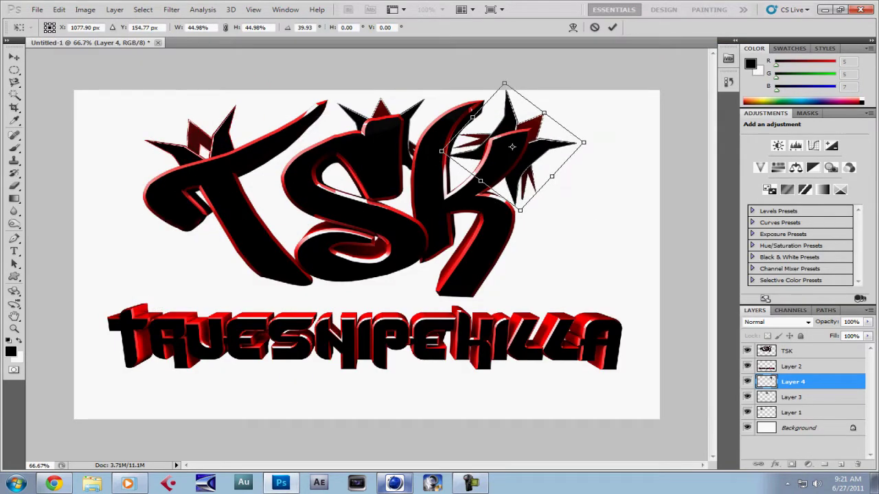
{"action": "key", "text": "v"}
{"action": "key", "text": "Return"}
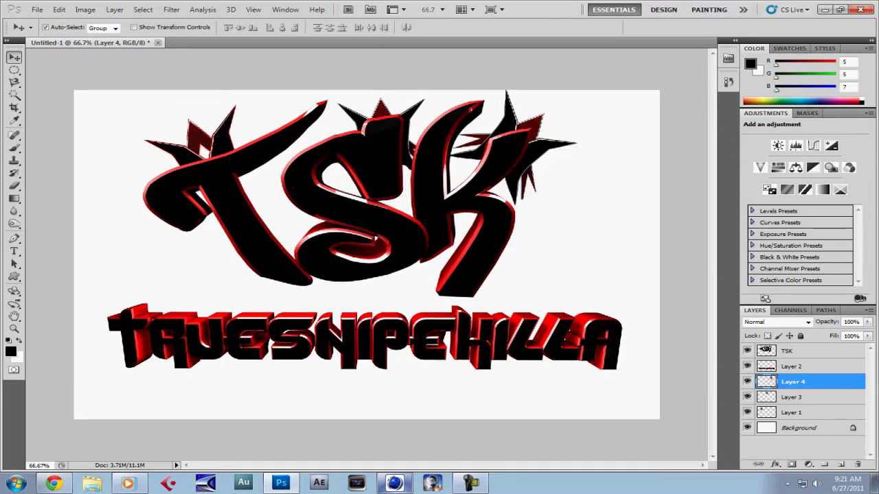
Delete the first crown logo from the T and duplicate the K logo onto the T
{"action": "key", "text": "Delete"}
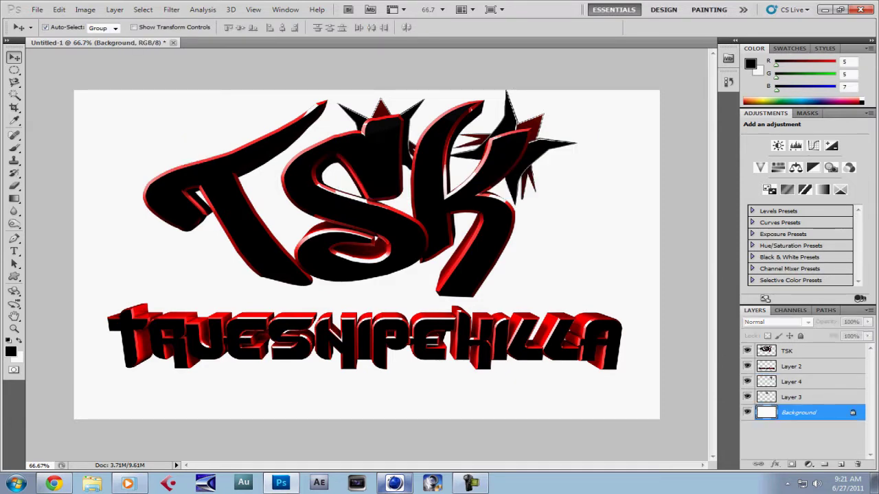
{"action": "key", "text": "alt+bracketright"}
{"action": "key", "text": "alt+bracketright"}
{"action": "key", "text": "alt+l"}
{"action": "key", "text": "d"}
{"action": "key", "text": "Return"}
{"action": "key", "text": "alt+bracketright"}
{"action": "key", "text": "alt+bracketright"}
{"action": "key", "text": "alt+bracketleft"}
{"action": "key", "text": "alt+bracketleft"}
{"action": "mouse_move", "coordinate": [271, 168]}
{"action": "left_mouse_down"}
{"action": "mouse_move", "coordinate": [213, 134]}
{"action": "mouse_move", "coordinate": [215, 178]}
{"action": "mouse_move", "coordinate": [214, 170]}
{"action": "left_mouse_up"}
Rotate the duplicated star art on the T, cancelling the extra transform boxes
{"action": "left_click", "coordinate": [59, 9]}
{"action": "left_click", "coordinate": [245, 249]}
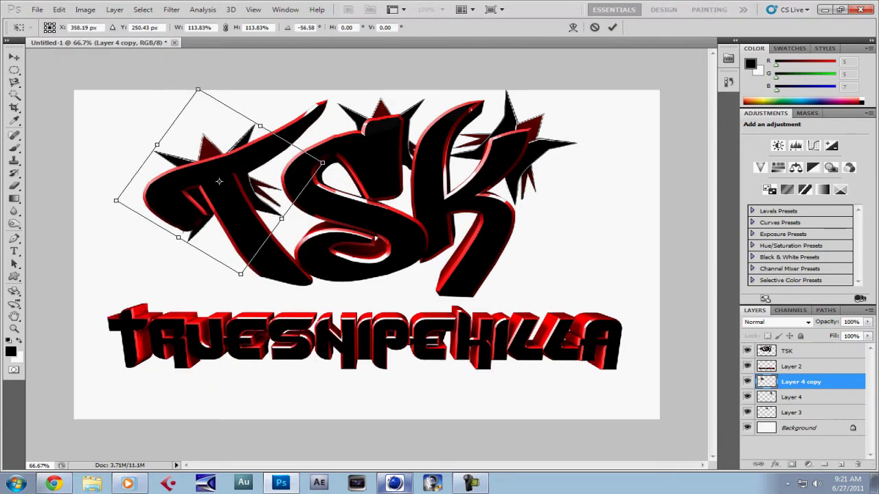
{"action": "key", "text": "Return"}
{"action": "left_click", "coordinate": [59, 9]}
{"action": "left_click", "coordinate": [85, 213]}
{"action": "key", "text": "Escape"}
{"action": "key", "text": "alt+bracketright"}
{"action": "key", "text": "ctrl+t"}
{"action": "left_click", "coordinate": [59, 9]}
{"action": "key", "text": "Escape"}
{"action": "key", "text": "Escape"}
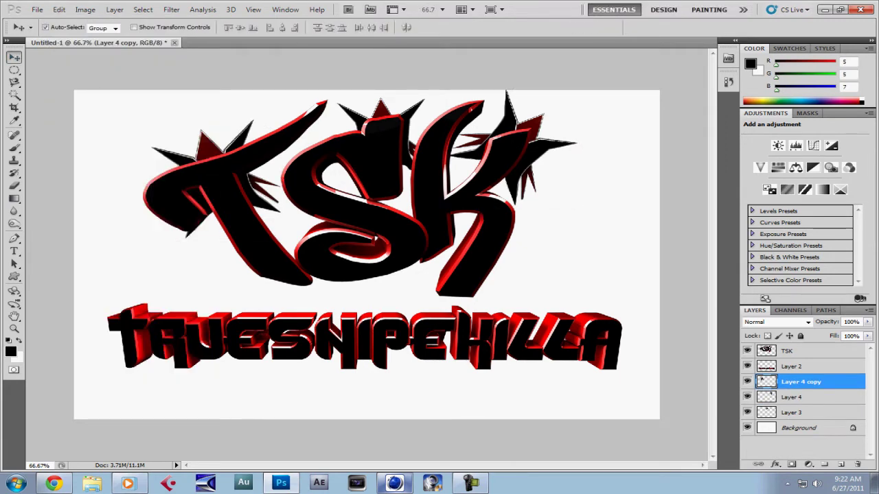
Enlarge and rotate the Layer 3 spike art behind the S
{"action": "key", "text": "alt+bracketleft"}
{"action": "key", "text": "alt+bracketleft"}
{"action": "key", "text": "ctrl+t"}
{"action": "left_click_drag", "start_coordinate": [435, 95], "coordinate": [451, 88]}
{"action": "left_click_drag", "start_coordinate": [374, 137], "coordinate": [384, 148]}
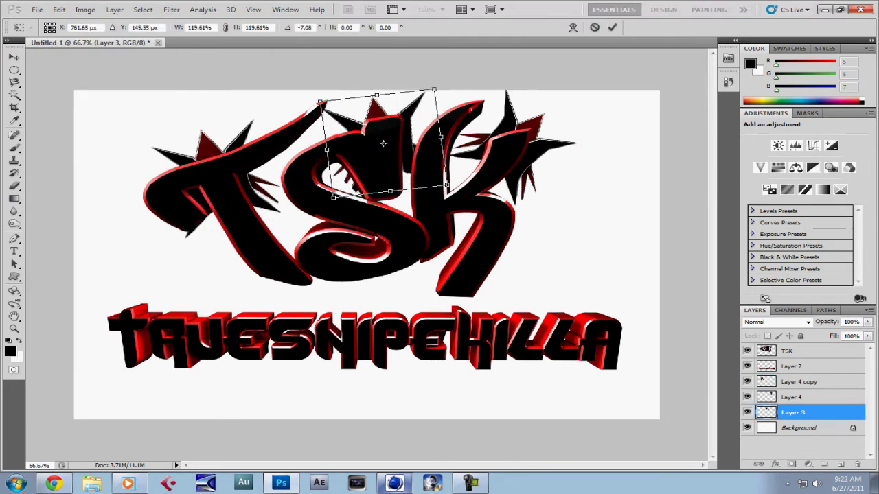
{"action": "key", "text": "v"}
{"action": "key", "text": "Return"}
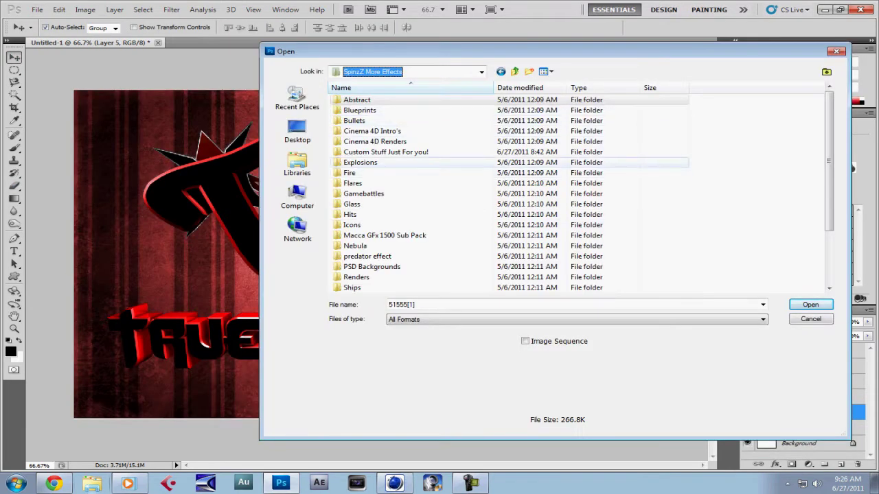
Open the CodeDraco template from GFX Packs and bring its Put Wahtever layer into the logo document
{"action": "double_click", "coordinate": [356, 100]}
{"action": "left_click", "coordinate": [482, 71]}
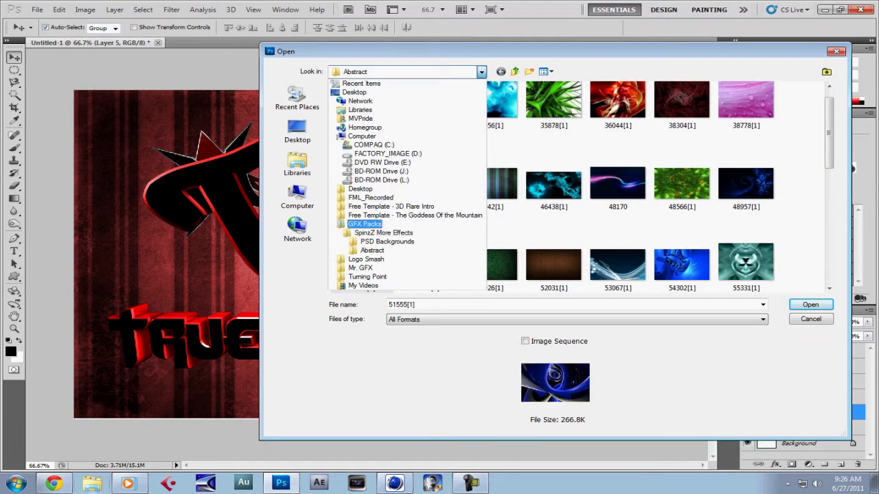
{"action": "left_click", "coordinate": [365, 224]}
{"action": "double_click", "coordinate": [350, 121]}
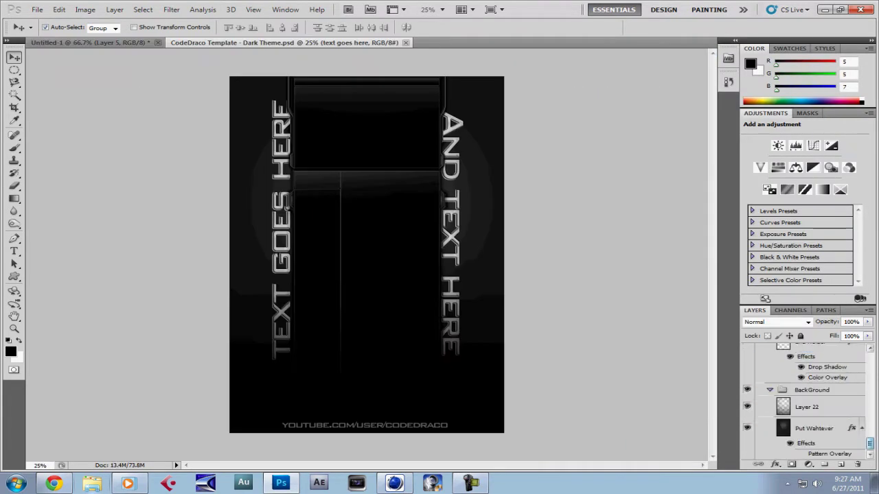
{"action": "left_click_drag", "start_coordinate": [333, 43], "coordinate": [309, 57]}
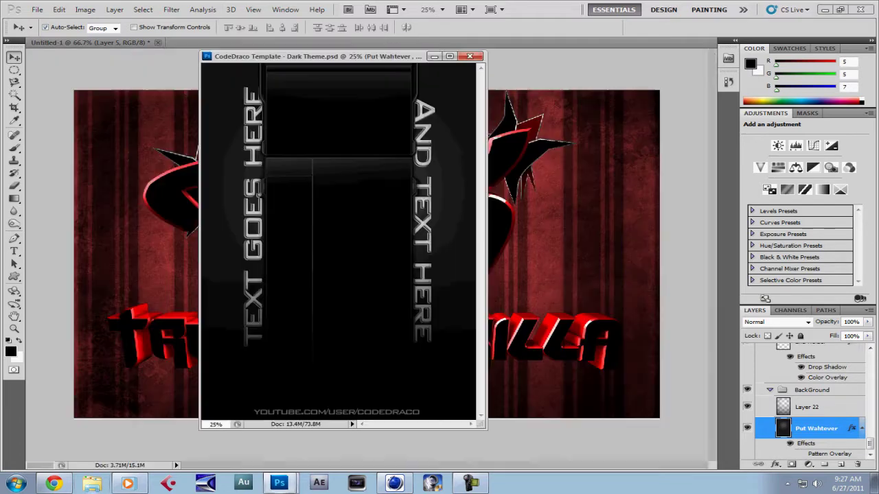
{"action": "left_click_drag", "start_coordinate": [343, 240], "coordinate": [259, 194]}
{"action": "key", "text": "ctrl+w"}
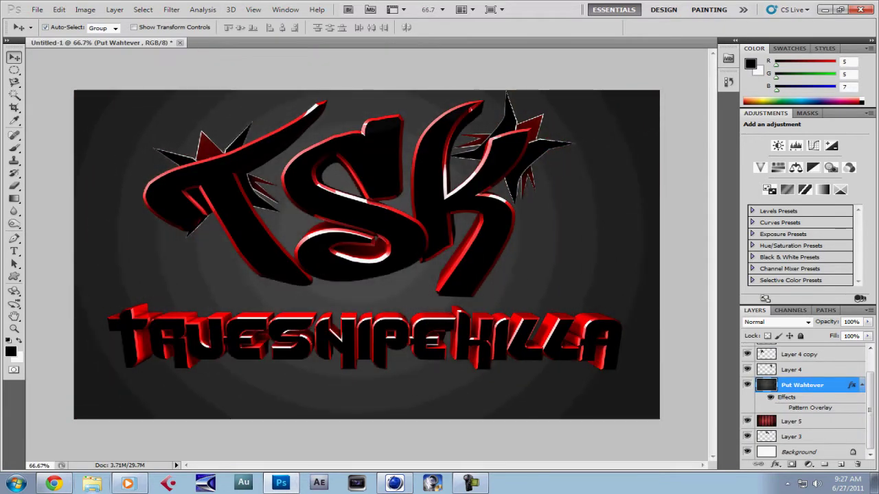
Colorize the new background layer red with Hue/Saturation, using a value of 25
{"action": "key", "text": "ctrl+u"}
{"action": "key", "text": "alt+o"}
{"action": "type", "text": "25"}
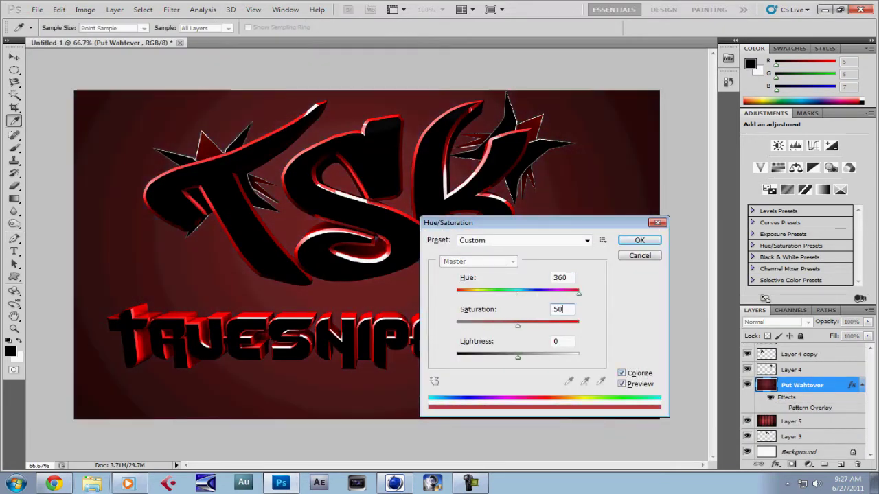
{"action": "key", "text": "Return"}
{"action": "key", "text": "v"}
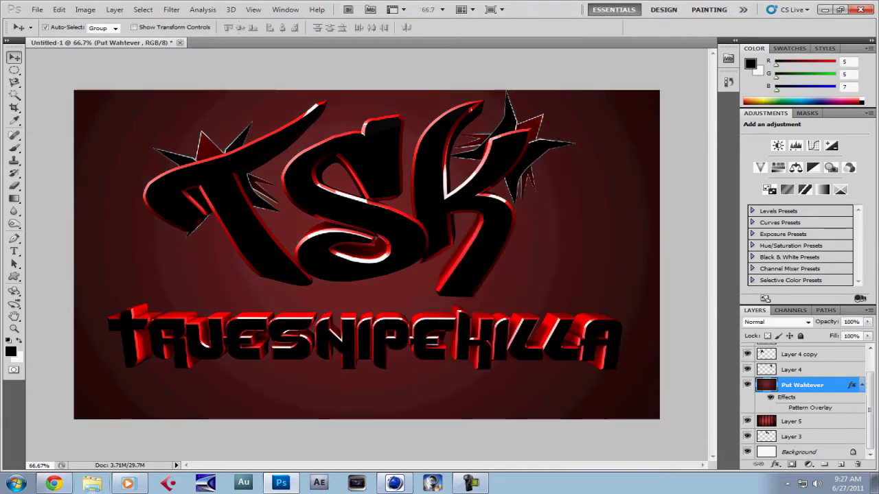
Free Transform the red background so it stretches over the whole canvas
{"action": "key", "text": "ctrl+t"}
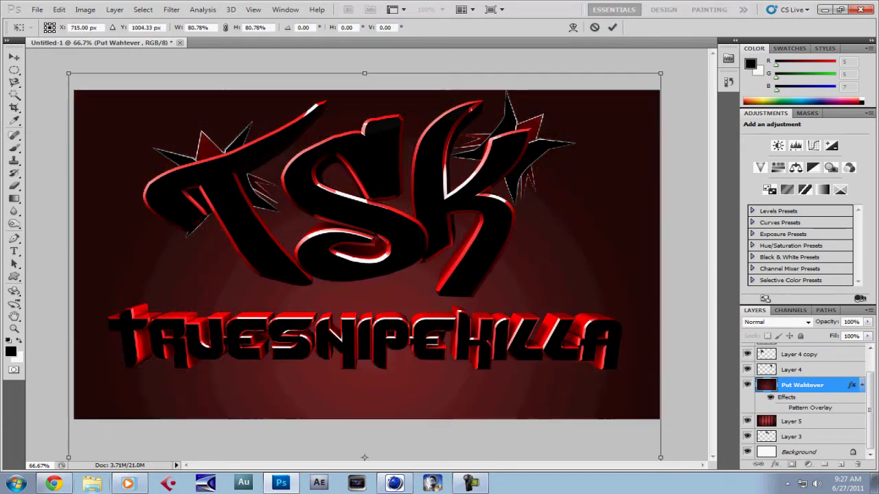
{"action": "left_click_drag", "start_coordinate": [316, 375], "coordinate": [367, 419]}
{"action": "left_click_drag", "start_coordinate": [560, 232], "coordinate": [659, 255]}
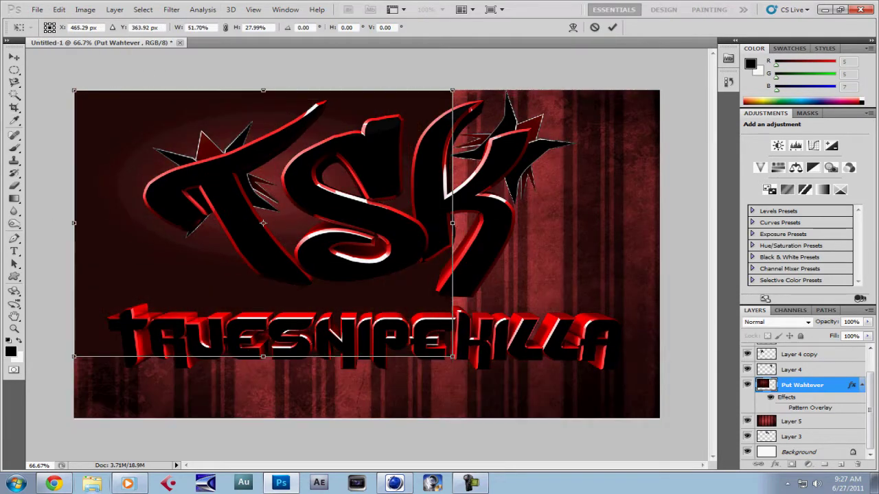
{"action": "left_click_drag", "start_coordinate": [366, 419], "coordinate": [367, 462]}
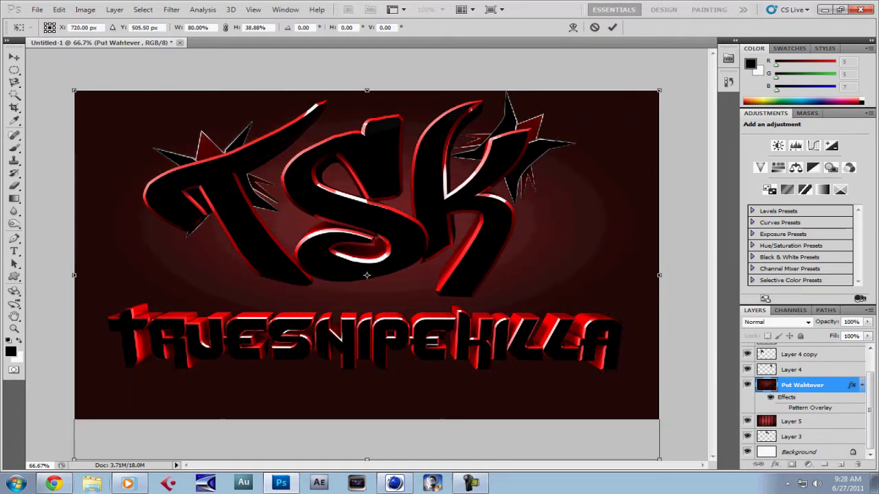
{"action": "left_click_drag", "start_coordinate": [367, 297], "coordinate": [345, 314]}
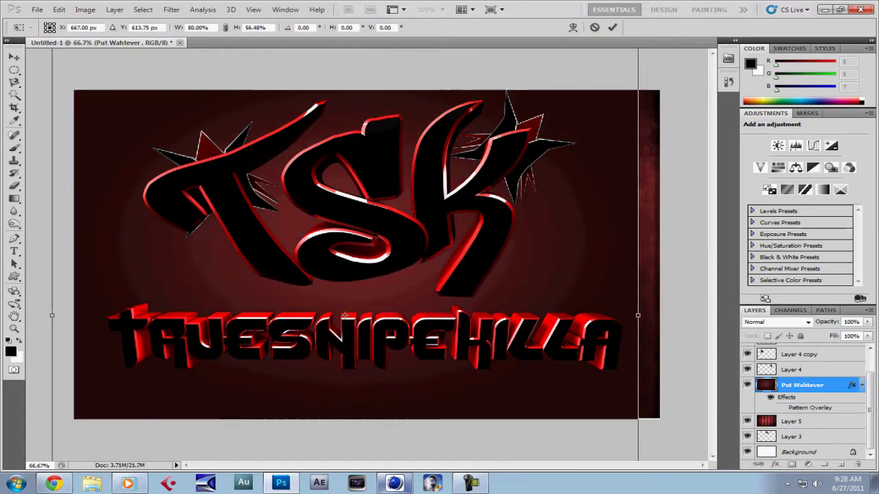
{"action": "key", "text": "v"}
{"action": "key", "text": "Return"}
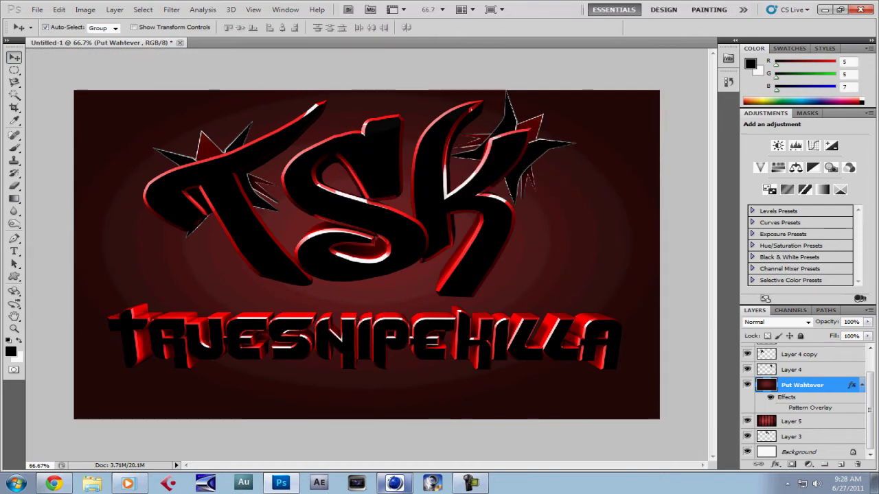
Open a lens flare image from the SpinzZ More Effects Flares folder
{"action": "left_click", "coordinate": [37, 9]}
{"action": "left_click", "coordinate": [52, 33]}
{"action": "left_click", "coordinate": [514, 71]}
{"action": "double_click", "coordinate": [364, 226]}
{"action": "double_click", "coordinate": [352, 184]}
{"action": "left_click", "coordinate": [481, 71]}
{"action": "left_click", "coordinate": [352, 222]}
{"action": "double_click", "coordinate": [490, 160]}
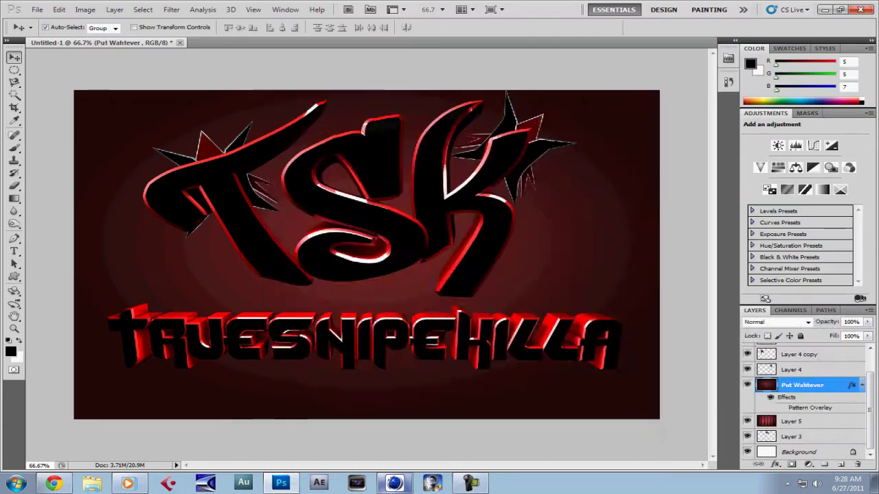
Set the flare layer to Lighten blend mode and move it to the top of the stack
{"action": "double_click", "coordinate": [837, 412]}
{"action": "left_click", "coordinate": [659, 210]}
{"action": "left_click", "coordinate": [687, 82]}
{"action": "left_click", "coordinate": [808, 180]}
{"action": "key", "text": "ctrl+shift+bracketright"}
{"action": "left_click", "coordinate": [59, 9]}
Tint the flare red and shrink and rotate it across the T
{"action": "key", "text": "ctrl+u"}
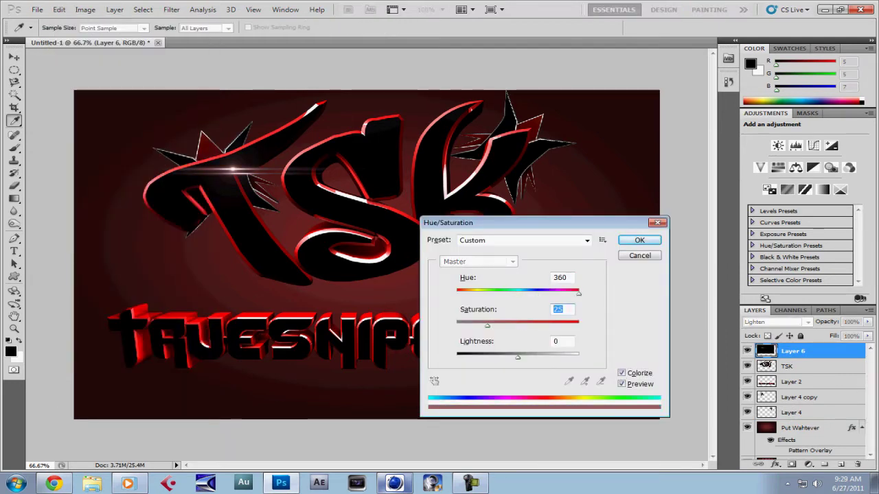
{"action": "key", "text": "Return"}
{"action": "key", "text": "ctrl+t"}
{"action": "mouse_move", "coordinate": [598, 353]}
{"action": "left_mouse_down"}
{"action": "mouse_move", "coordinate": [483, 295]}
{"action": "mouse_move", "coordinate": [418, 288]}
{"action": "mouse_move", "coordinate": [488, 233]}
{"action": "left_mouse_up"}
{"action": "left_click_drag", "start_coordinate": [296, 176], "coordinate": [297, 176]}
Duplicate the flare layer, then rotate the copy diagonally and move it over the K
{"action": "right_click", "coordinate": [793, 351]}
{"action": "left_click", "coordinate": [408, 184]}
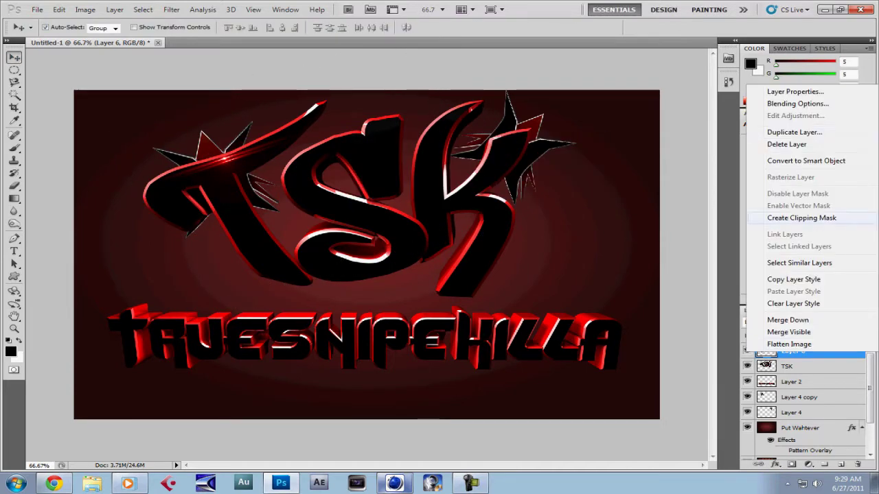
{"action": "left_click", "coordinate": [784, 130]}
{"action": "key", "text": "Return"}
{"action": "left_click", "coordinate": [59, 9]}
{"action": "left_click", "coordinate": [85, 213]}
{"action": "left_click_drag", "start_coordinate": [659, 82], "coordinate": [698, 331]}
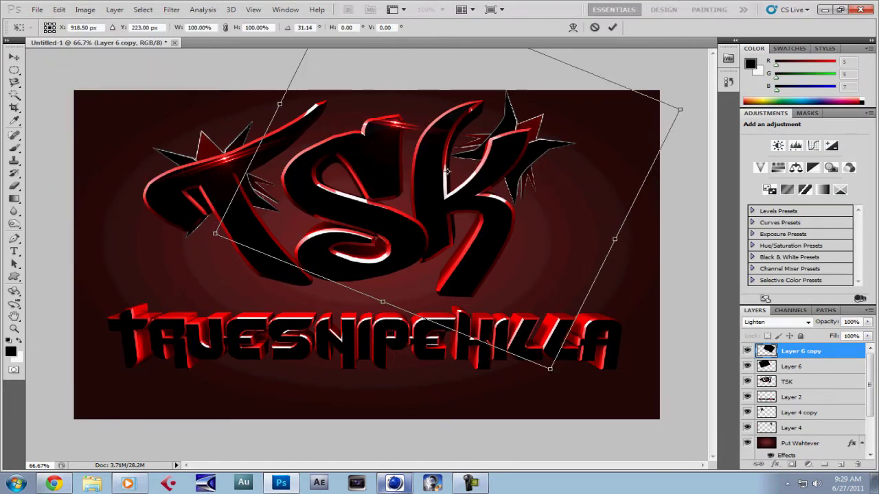
{"action": "left_click_drag", "start_coordinate": [380, 258], "coordinate": [405, 251]}
Make two more duplicates of the flare layer
{"action": "right_click", "coordinate": [800, 350]}
{"action": "left_click", "coordinate": [406, 183]}
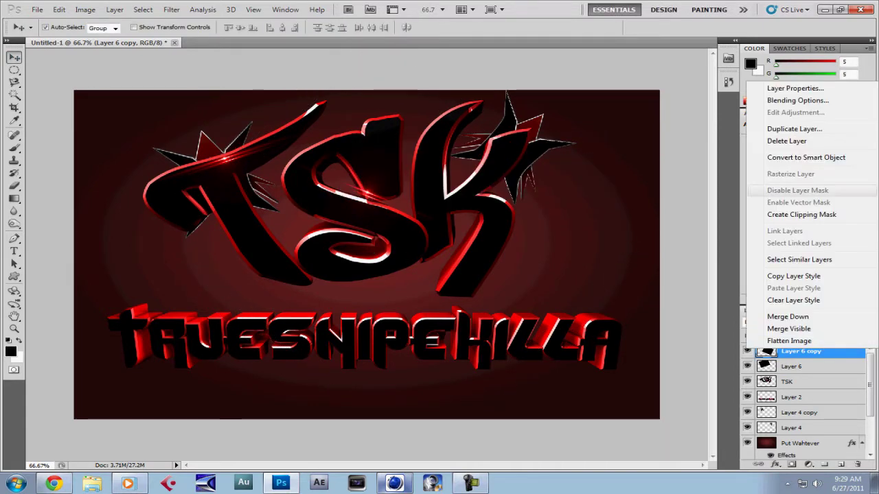
{"action": "left_click", "coordinate": [789, 114]}
{"action": "key", "text": "Return"}
{"action": "right_click", "coordinate": [800, 351]}
{"action": "left_click", "coordinate": [789, 114]}
{"action": "key", "text": "Return"}
{"action": "left_click", "coordinate": [59, 10]}
{"action": "left_click", "coordinate": [78, 213]}
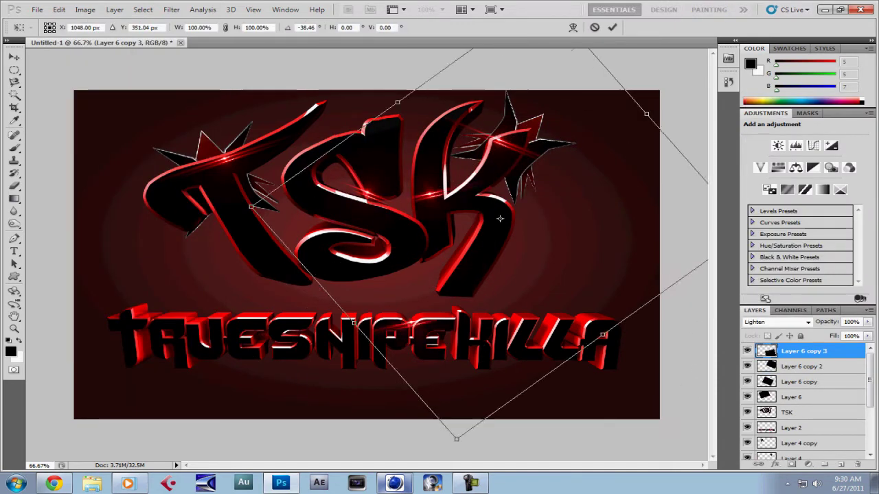
Add a fourth flare copy and move it down over the S
{"action": "right_click", "coordinate": [799, 351]}
{"action": "left_click", "coordinate": [407, 181]}
{"action": "left_click", "coordinate": [790, 114]}
{"action": "key", "text": "Return"}
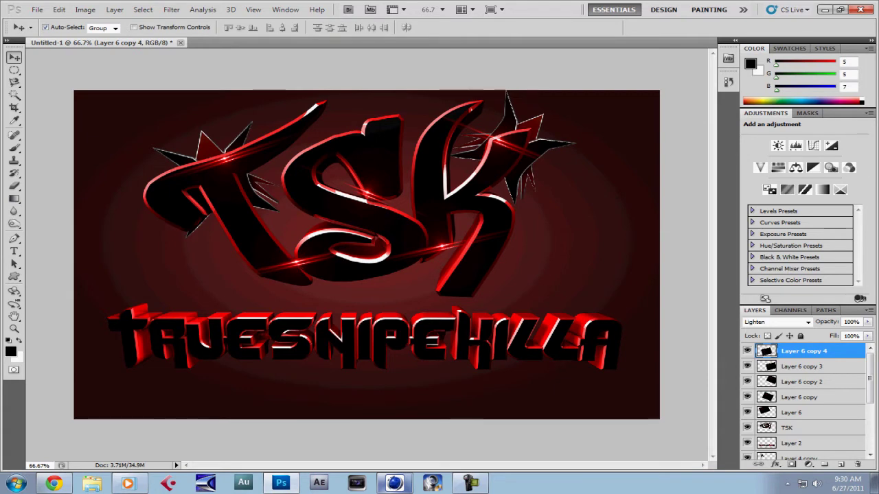
{"action": "key", "text": "ctrl+t"}
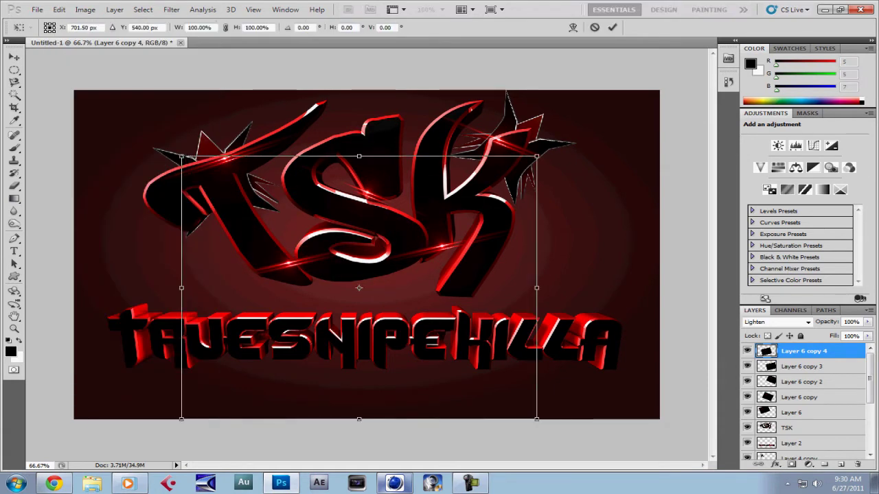
{"action": "left_click_drag", "start_coordinate": [340, 261], "coordinate": [357, 303]}
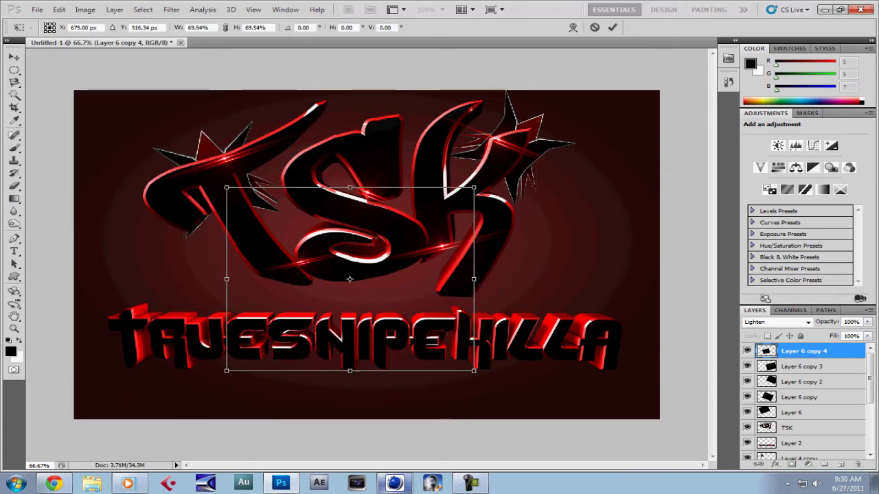
{"action": "key", "text": "v"}
{"action": "key", "text": "Return"}
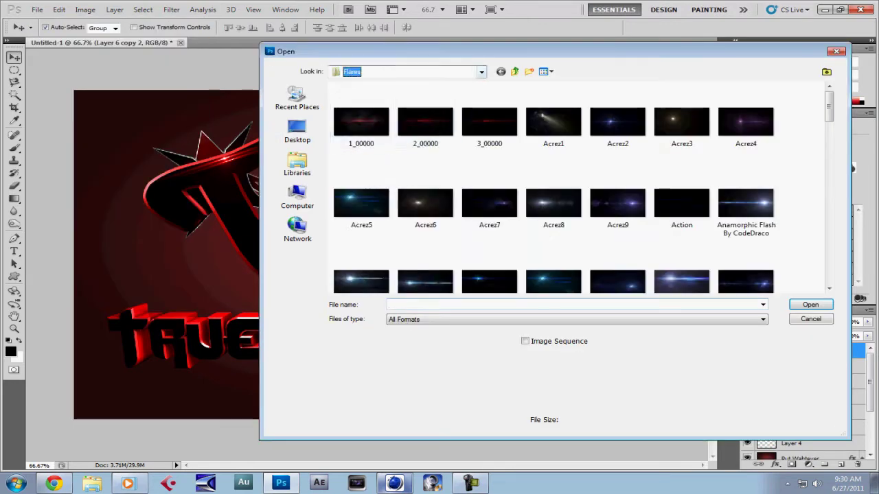
Open the Acrez1 flare, set it to Lighten and nudge it right and down
{"action": "double_click", "coordinate": [554, 122]}
{"action": "key", "text": "h"}
{"action": "double_click", "coordinate": [790, 396]}
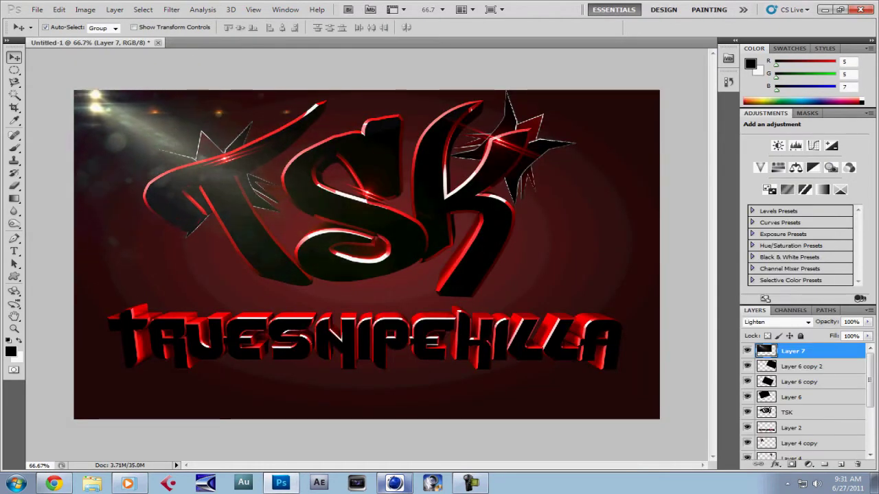
{"action": "key", "text": "shift+Down"}
{"action": "key", "text": "shift+Right"}
Colorize the Acrez1 flare red with value 50 and nudge it slightly left
{"action": "key", "text": "ctrl+u"}
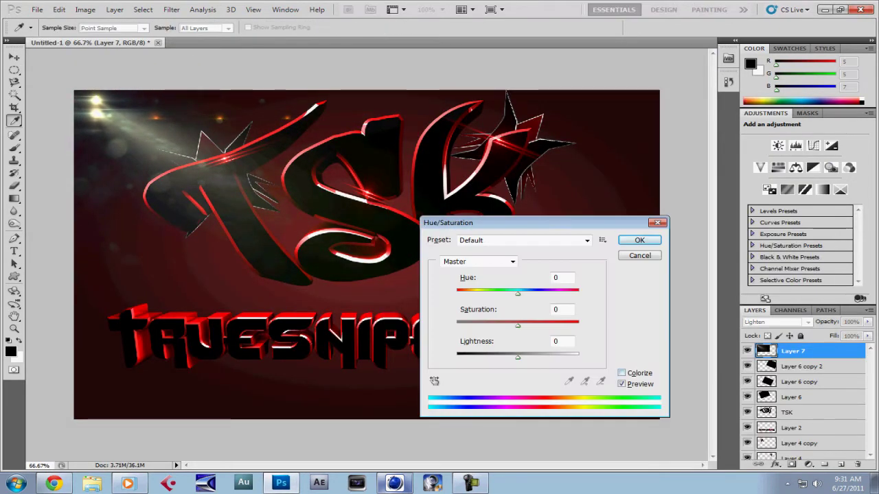
{"action": "key", "text": "alt+o"}
{"action": "type", "text": "50"}
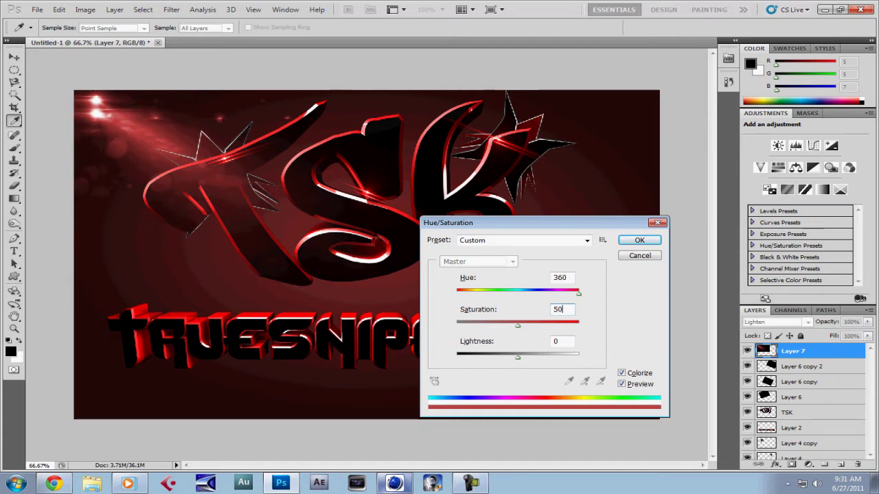
{"action": "key", "text": "Return"}
{"action": "key", "text": "shift+Left"}
{"action": "key", "text": "shift+Left"}
{"action": "key", "text": "shift+Left"}
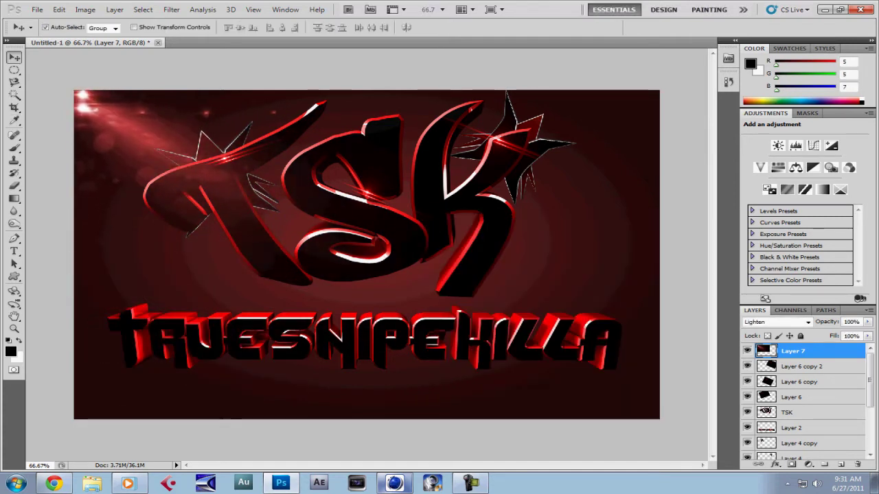
Open BlueExplosion.png in its own document
{"action": "key", "text": "alt+f"}
{"action": "key", "text": "alt+bracketleft"}
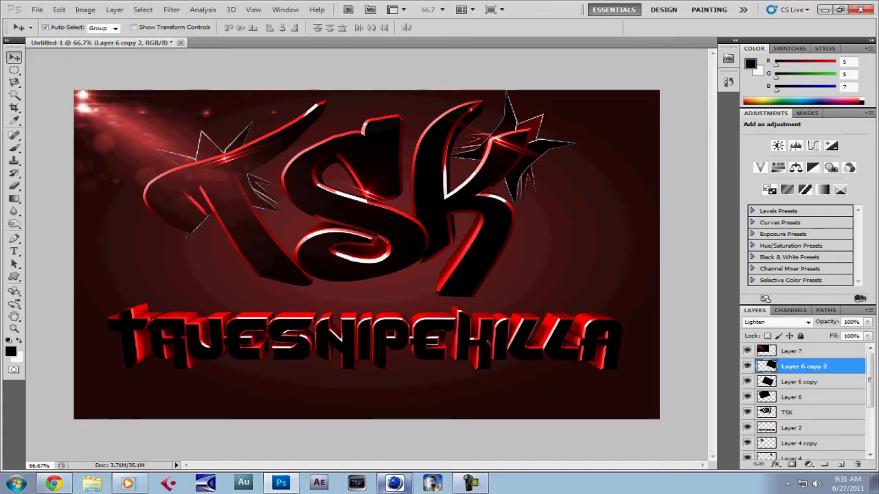
{"action": "key", "text": "ctrl+o"}
{"action": "double_click", "coordinate": [418, 196]}
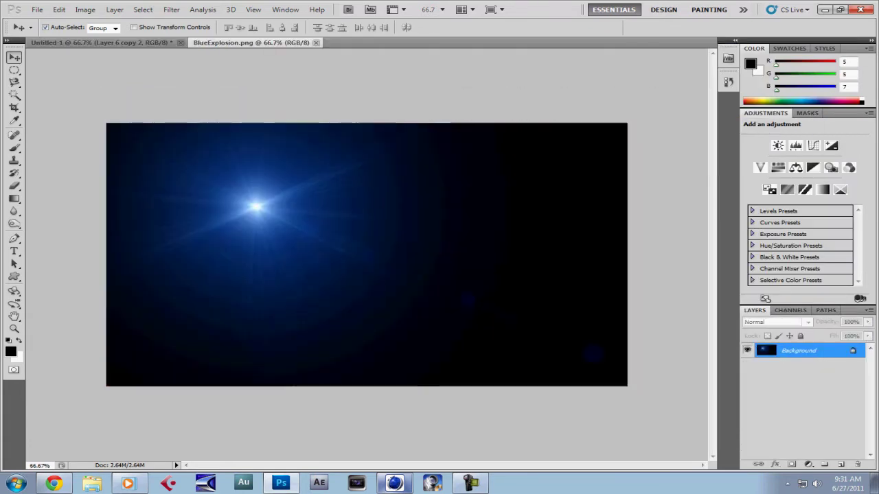
Paste the BlueExplosion image into the logo as a Lighten layer and shift it right
{"action": "key", "text": "ctrl+a"}
{"action": "key", "text": "ctrl+c"}
{"action": "key", "text": "ctrl+w"}
{"action": "key", "text": "ctrl+v"}
{"action": "double_click", "coordinate": [817, 366]}
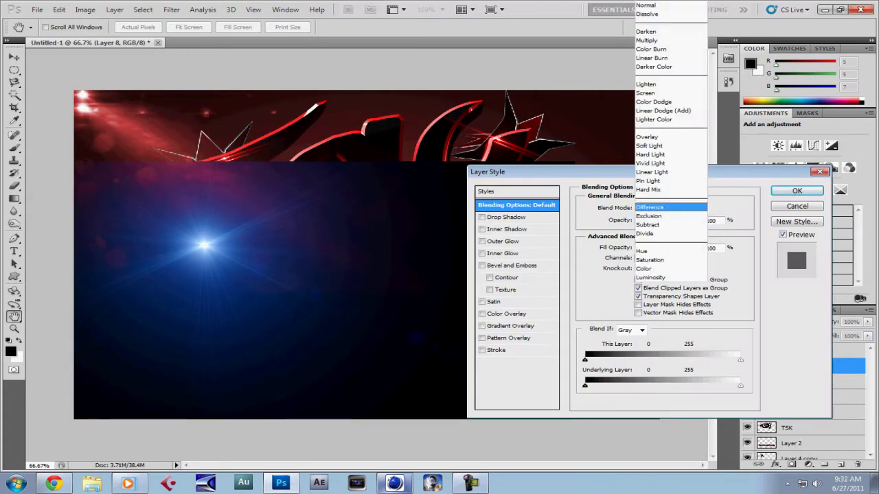
{"action": "left_click", "coordinate": [645, 92]}
{"action": "key", "text": "Return"}
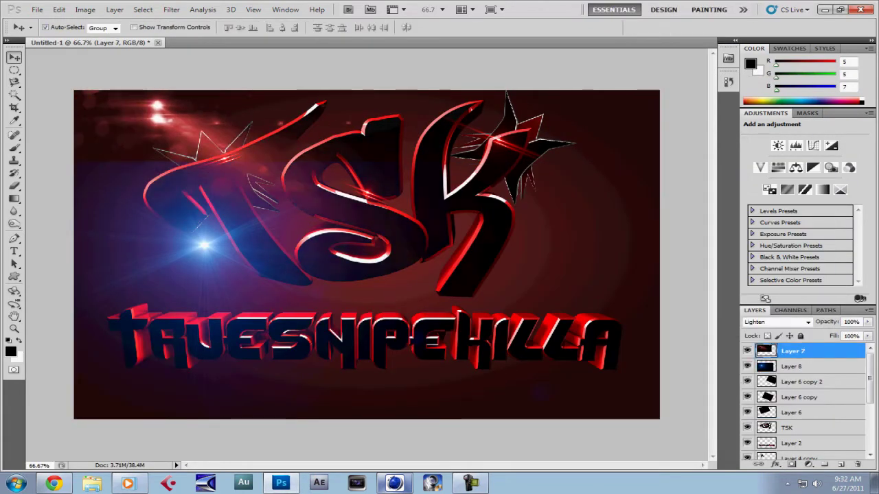
{"action": "left_click_drag", "start_coordinate": [204, 244], "coordinate": [294, 222]}
Rotate the blue flare 90° clockwise, shrink it and place it over the lower text
{"action": "left_click", "coordinate": [59, 9]}
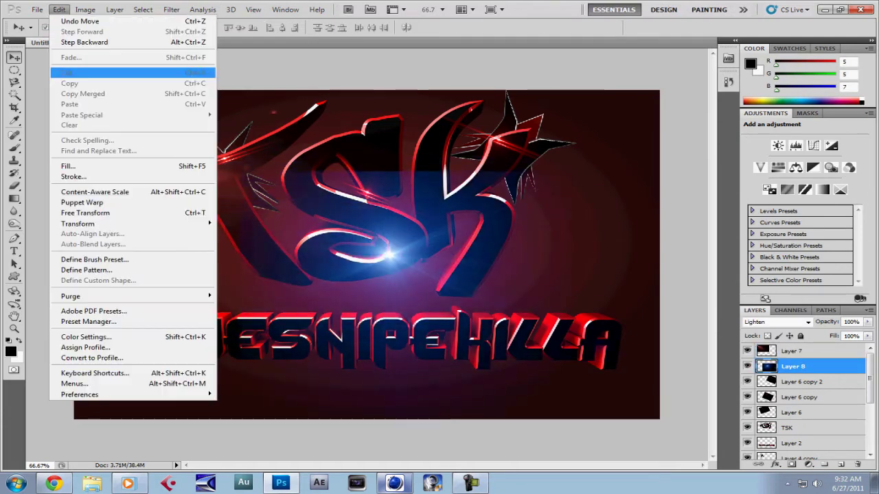
{"action": "left_click", "coordinate": [255, 337]}
{"action": "left_click", "coordinate": [59, 9]}
{"action": "left_click", "coordinate": [255, 349]}
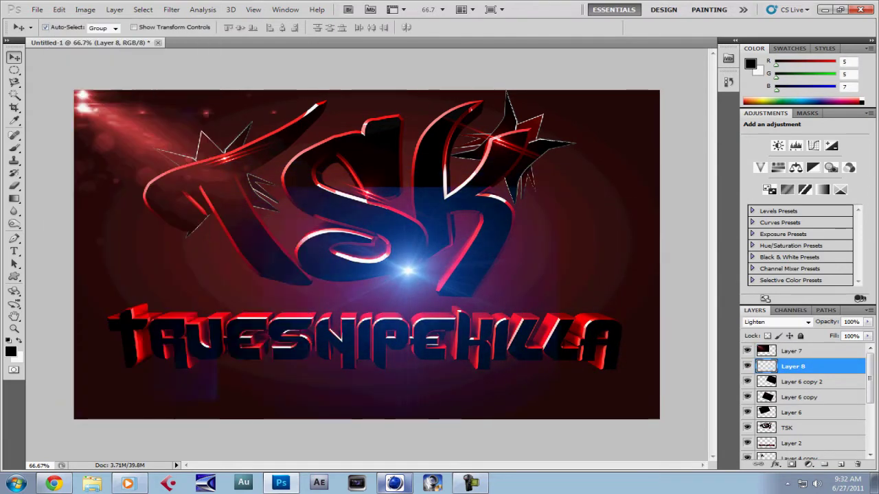
{"action": "left_click", "coordinate": [59, 9]}
{"action": "left_click", "coordinate": [75, 212]}
{"action": "left_click", "coordinate": [59, 9]}
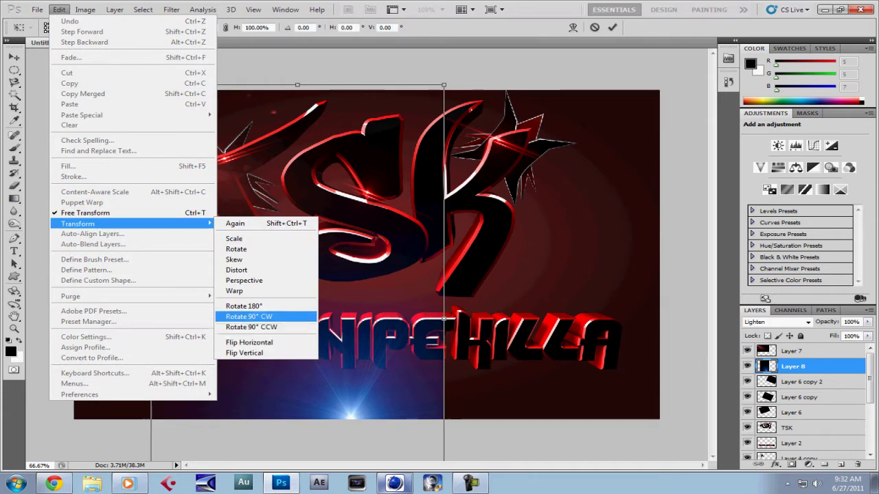
{"action": "left_click", "coordinate": [255, 314]}
{"action": "mouse_move", "coordinate": [317, 253]}
{"action": "left_mouse_down"}
{"action": "mouse_move", "coordinate": [227, 275]}
{"action": "mouse_move", "coordinate": [465, 366]}
{"action": "mouse_move", "coordinate": [456, 117]}
{"action": "mouse_move", "coordinate": [293, 288]}
{"action": "left_mouse_up"}
{"action": "mouse_move", "coordinate": [200, 287]}
{"action": "left_mouse_down"}
{"action": "mouse_move", "coordinate": [432, 238]}
{"action": "mouse_move", "coordinate": [440, 162]}
{"action": "mouse_move", "coordinate": [443, 304]}
{"action": "mouse_move", "coordinate": [447, 265]}
{"action": "left_mouse_up"}
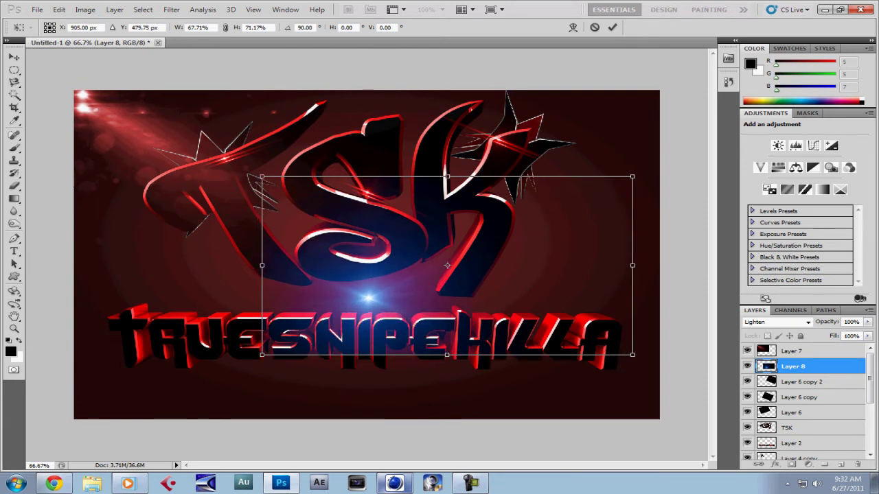
{"action": "left_click_drag", "start_coordinate": [632, 355], "coordinate": [630, 350]}
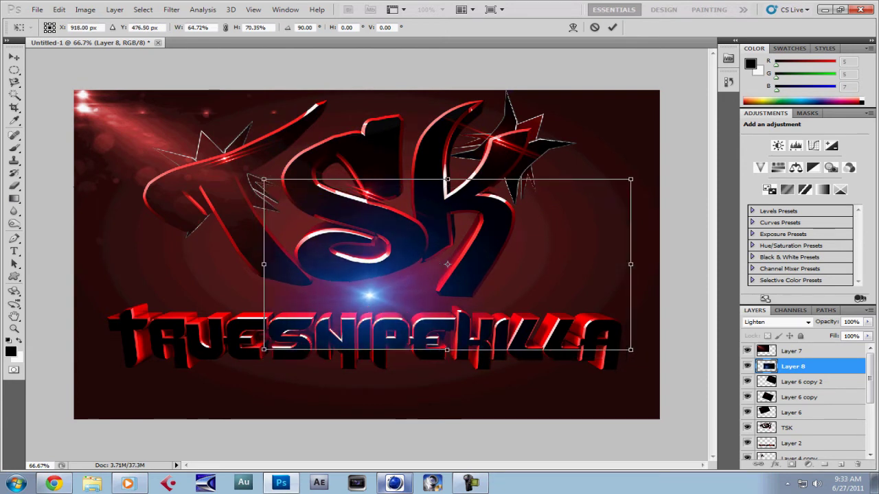
{"action": "key", "text": "i"}
Tint the blue flare red with Hue/Saturation, raising saturation to 50 or more
{"action": "key", "text": "Return"}
{"action": "key", "text": "ctrl+u"}
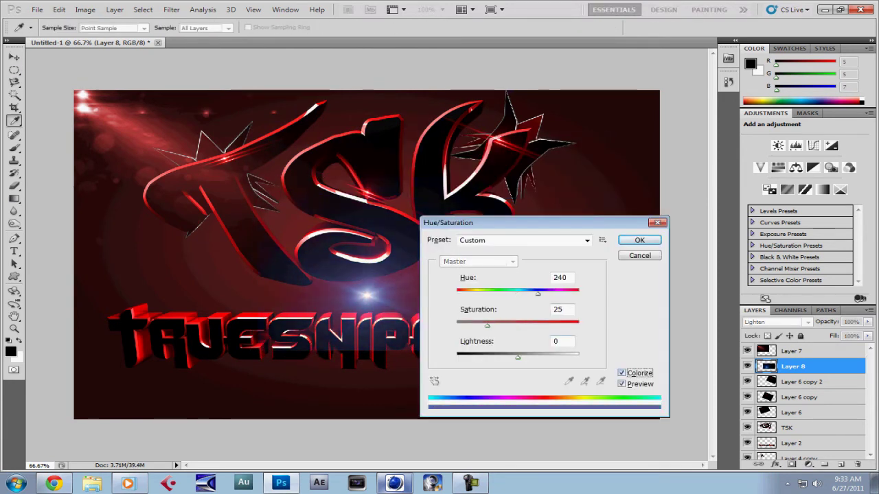
{"action": "key", "text": "Tab"}
{"action": "type", "text": "50"}
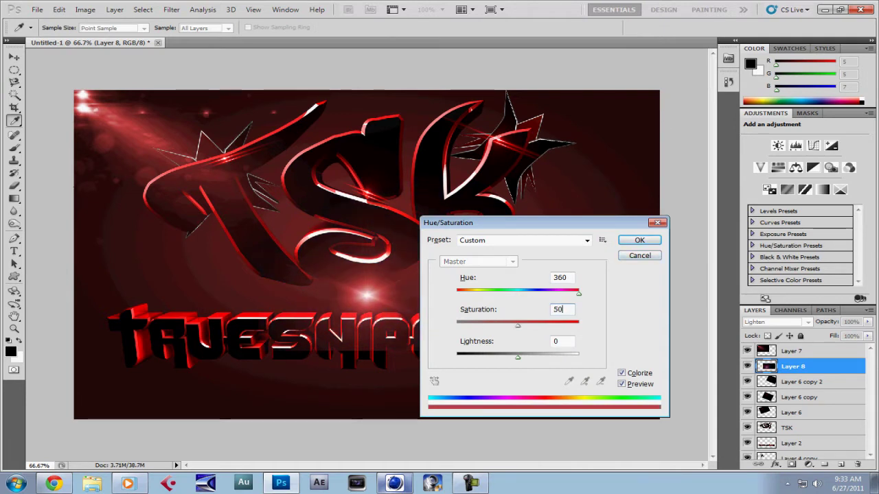
{"action": "key", "text": "shift+Up"}
{"action": "key", "text": "shift+Up"}
{"action": "key", "text": "shift+Up"}
{"action": "key", "text": "Return"}
{"action": "key", "text": "v"}
{"action": "key", "text": "b"}
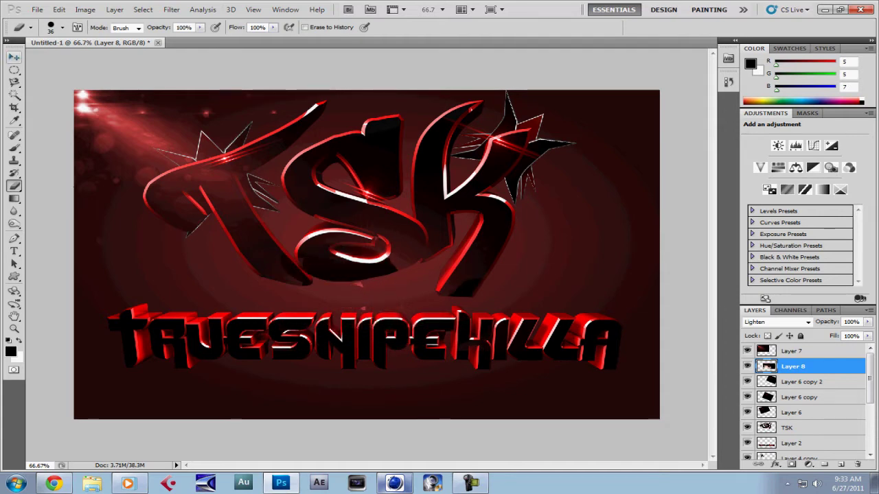
Browse to the Flares folder for another flare image
{"action": "key", "text": "v"}
{"action": "key", "text": "alt+bracketleft"}
{"action": "key", "text": "ctrl+o"}
{"action": "scroll", "coordinate": [554, 200], "scroll_direction": "down", "scroll_amount": 5}
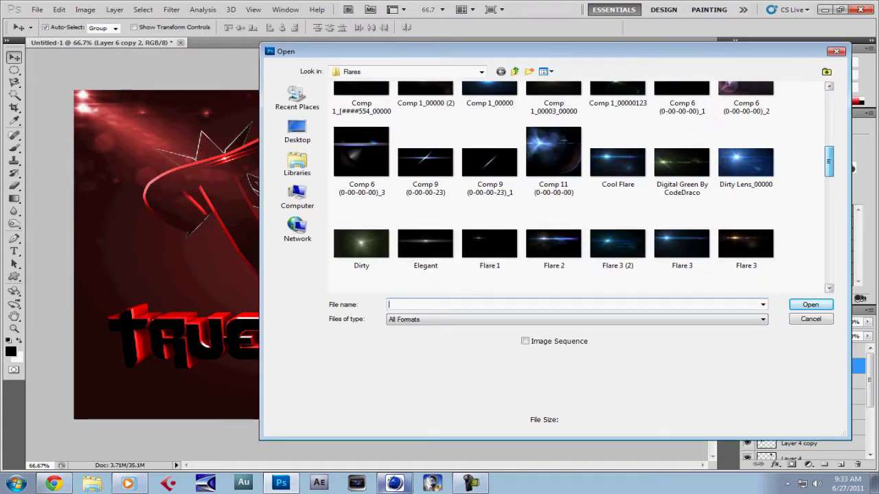
Open a streak flare, drag it into the logo document and set it to Lighten
{"action": "double_click", "coordinate": [489, 242]}
{"action": "left_click_drag", "start_coordinate": [412, 178], "coordinate": [202, 132]}
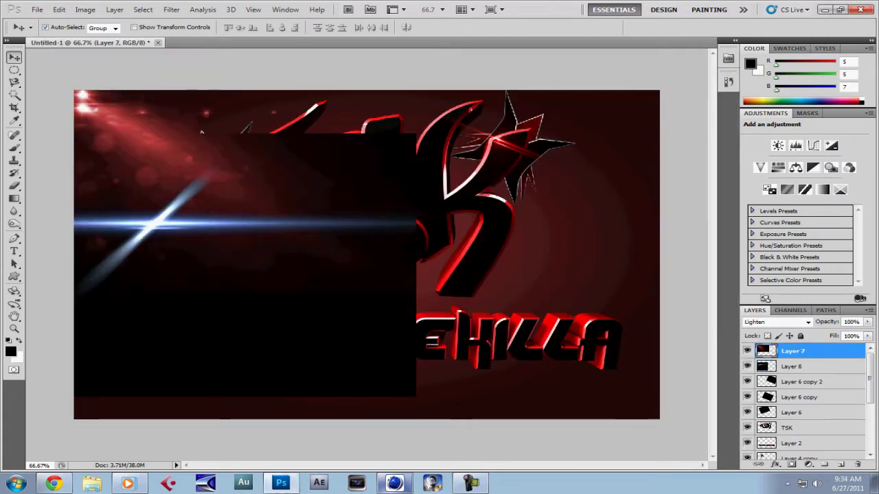
{"action": "key", "text": "alt+bracketleft"}
{"action": "double_click", "coordinate": [838, 366]}
{"action": "left_click", "coordinate": [682, 222]}
{"action": "left_click", "coordinate": [682, 275]}
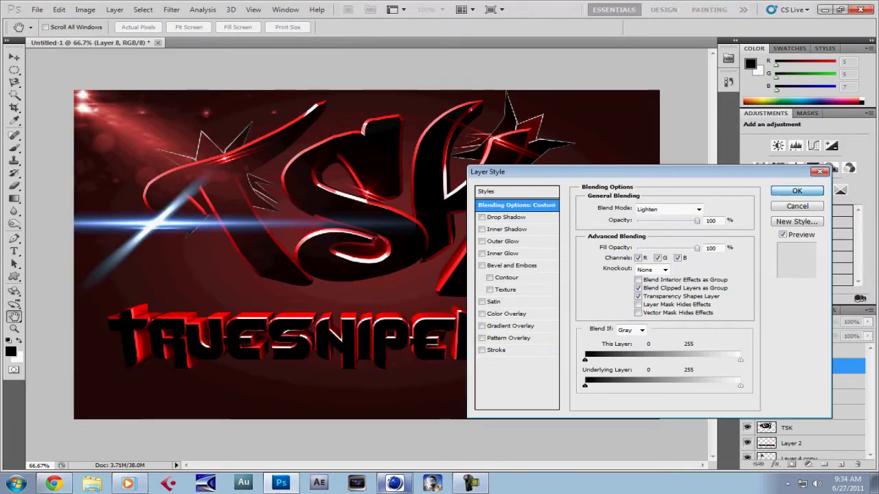
{"action": "left_click", "coordinate": [794, 190]}
Scale the streak flare to about 80% and position it over the TRUESNIPEKILLA text
{"action": "left_click", "coordinate": [59, 9]}
{"action": "left_click", "coordinate": [79, 210]}
{"action": "left_click_drag", "start_coordinate": [46, 187], "coordinate": [334, 373]}
{"action": "left_click_drag", "start_coordinate": [451, 417], "coordinate": [241, 336]}
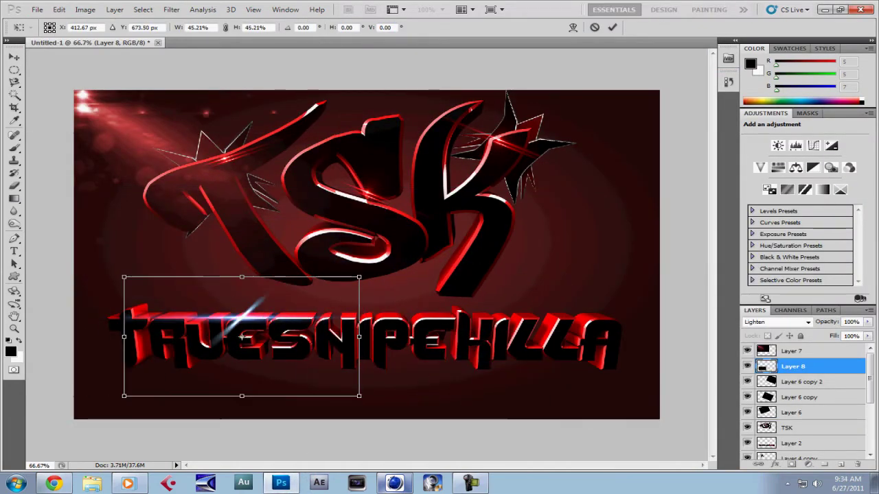
{"action": "left_click_drag", "start_coordinate": [360, 396], "coordinate": [451, 443]}
{"action": "left_click_drag", "start_coordinate": [287, 359], "coordinate": [297, 347]}
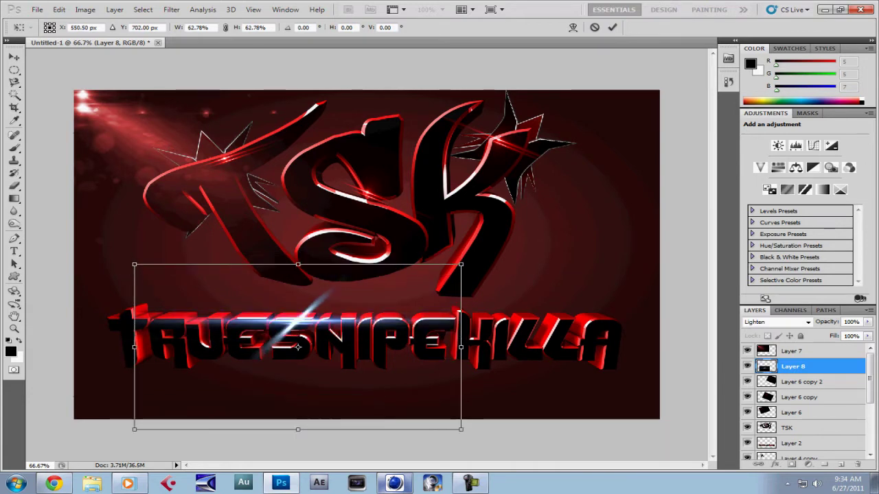
{"action": "left_click_drag", "start_coordinate": [460, 430], "coordinate": [539, 465]}
{"action": "left_click_drag", "start_coordinate": [336, 365], "coordinate": [361, 339]}
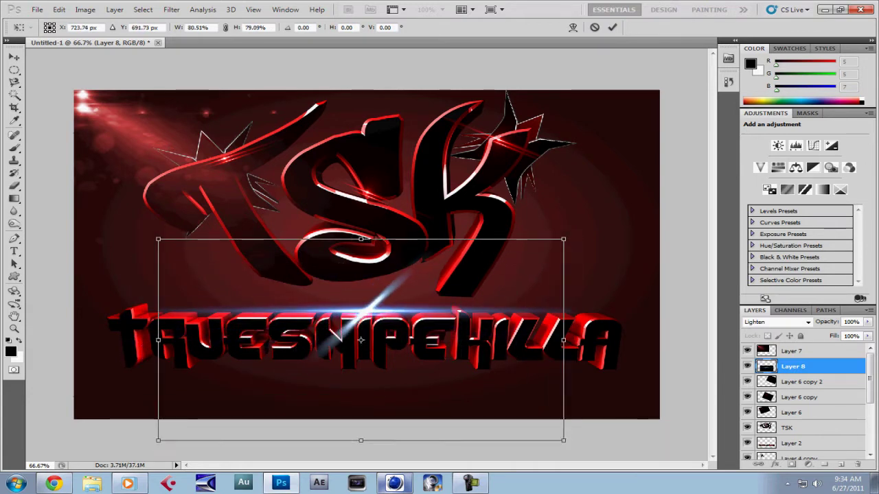
{"action": "left_click_drag", "start_coordinate": [563, 440], "coordinate": [544, 427]}
{"action": "left_click_drag", "start_coordinate": [361, 339], "coordinate": [367, 346]}
Colorize the streak flare at Hue 360, Saturation 75, Lightness -7
{"action": "key", "text": "ctrl+u"}
{"action": "key", "text": "Return"}
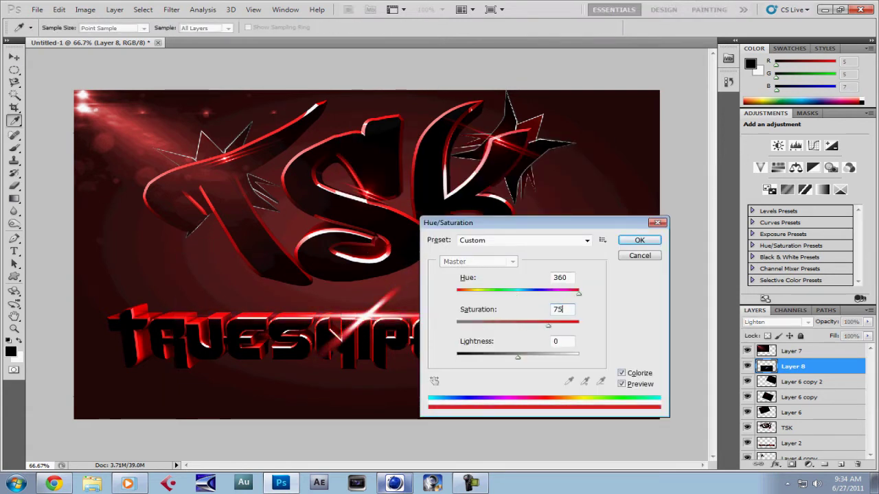
{"action": "key", "text": "Up"}
{"action": "key", "text": "Up"}
{"action": "key", "text": "Up"}
{"action": "key", "text": "shift+Tab"}
{"action": "key", "text": "Up"}
{"action": "key", "text": "Up"}
{"action": "key", "text": "Up"}
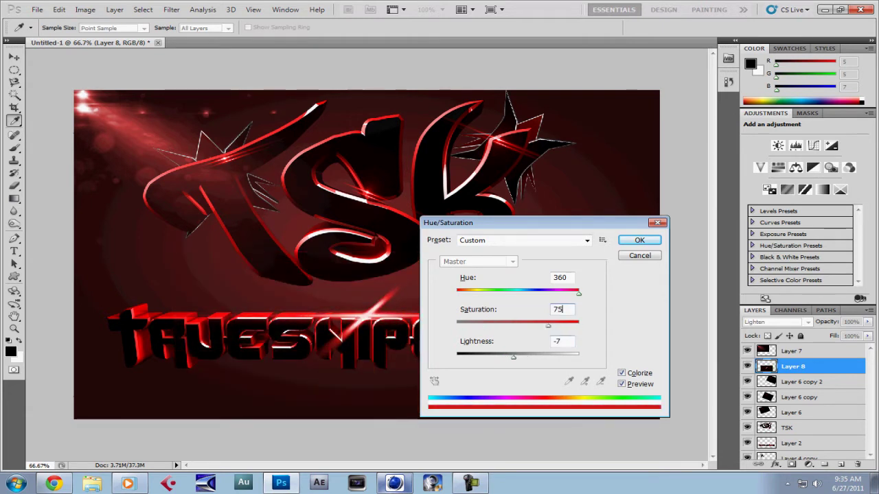
{"action": "key", "text": "Return"}
{"action": "key", "text": "v"}
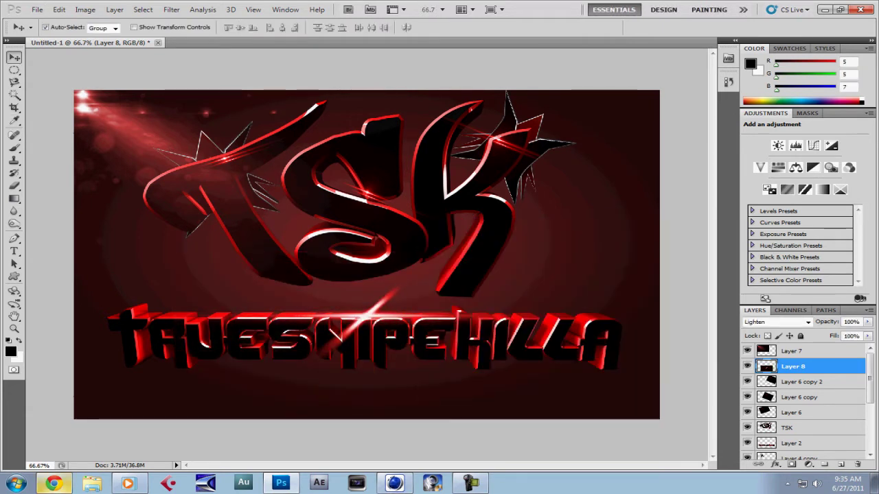
{"action": "left_click", "coordinate": [37, 9]}
Open the HotRodRed render from Cinema 4D Renders and drag it into the logo document
{"action": "left_click", "coordinate": [55, 30]}
{"action": "left_click", "coordinate": [482, 72]}
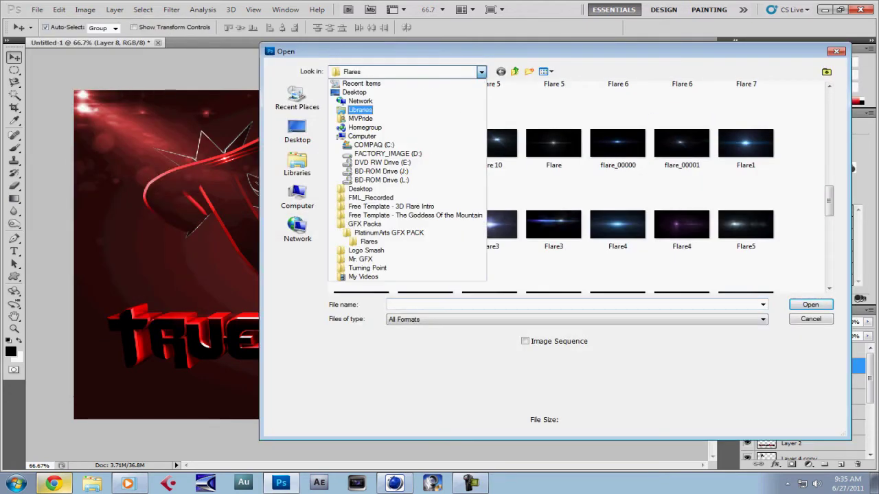
{"action": "left_click", "coordinate": [388, 233]}
{"action": "left_click", "coordinate": [481, 72]}
{"action": "left_click", "coordinate": [385, 212]}
{"action": "double_click", "coordinate": [371, 141]}
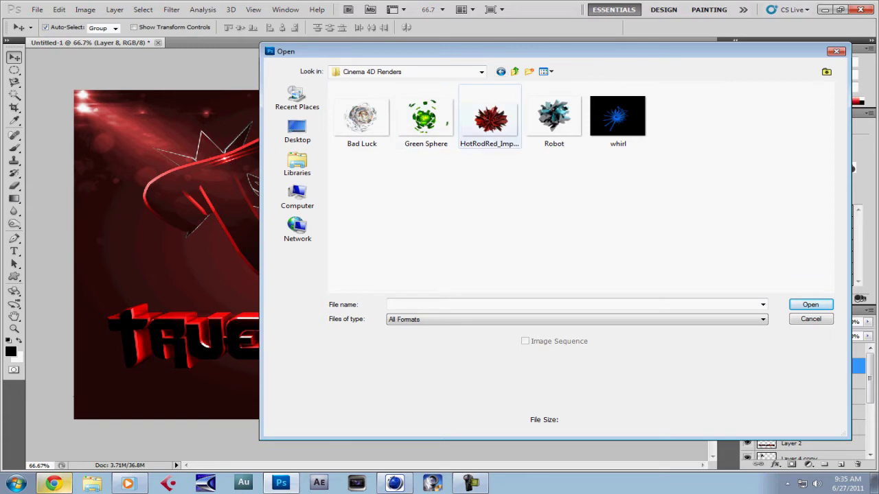
{"action": "double_click", "coordinate": [489, 120]}
{"action": "left_click_drag", "start_coordinate": [334, 255], "coordinate": [247, 275]}
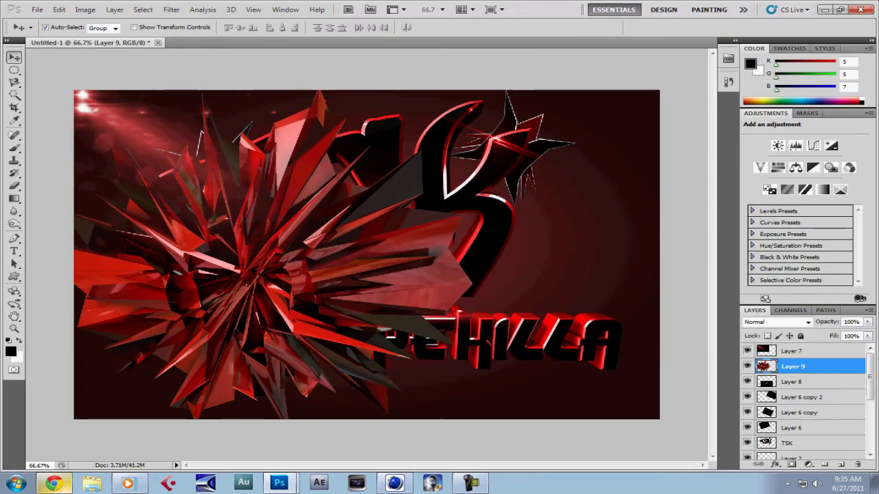
Scale and position the burst behind the TSK logo, below Layer 4
{"action": "key", "text": "ctrl+bracketleft"}
{"action": "key", "text": "ctrl+bracketleft"}
{"action": "key", "text": "ctrl+bracketleft"}
{"action": "key", "text": "ctrl+t"}
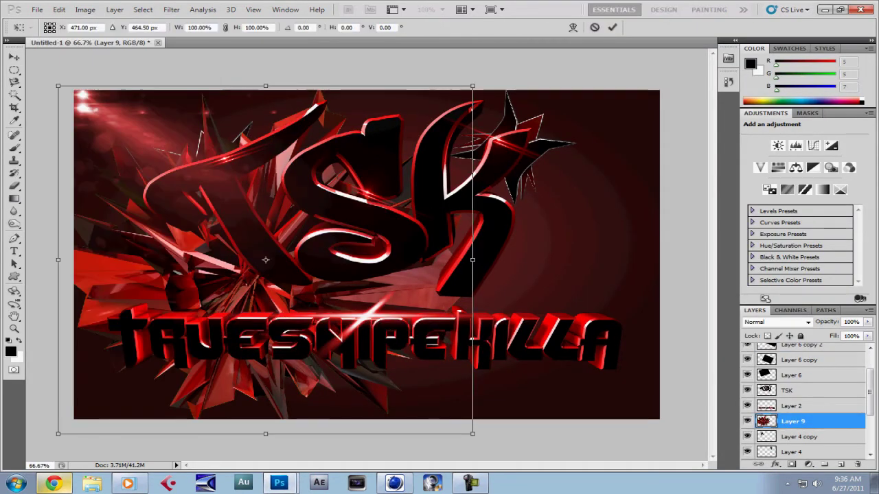
{"action": "left_click_drag", "start_coordinate": [73, 88], "coordinate": [214, 218]}
{"action": "mouse_move", "coordinate": [343, 326]}
{"action": "left_mouse_down"}
{"action": "mouse_move", "coordinate": [353, 152]}
{"action": "mouse_move", "coordinate": [438, 343]}
{"action": "mouse_move", "coordinate": [367, 196]}
{"action": "mouse_move", "coordinate": [360, 199]}
{"action": "left_mouse_up"}
{"action": "left_click_drag", "start_coordinate": [499, 103], "coordinate": [527, 107]}
{"action": "left_click_drag", "start_coordinate": [220, 297], "coordinate": [142, 326]}
{"action": "left_click_drag", "start_coordinate": [526, 107], "coordinate": [577, 90]}
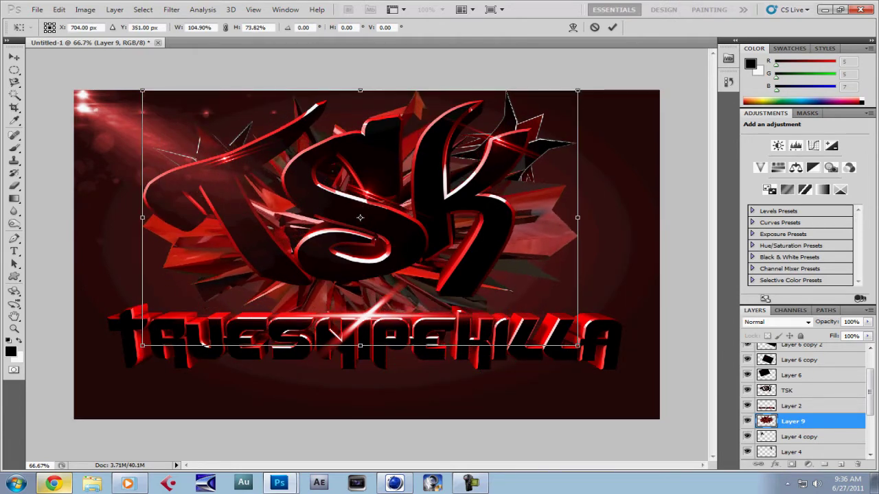
{"action": "left_click_drag", "start_coordinate": [334, 326], "coordinate": [360, 336]}
{"action": "key", "text": "Return"}
{"action": "key", "text": "ctrl+bracketleft"}
{"action": "key", "text": "ctrl+bracketleft"}
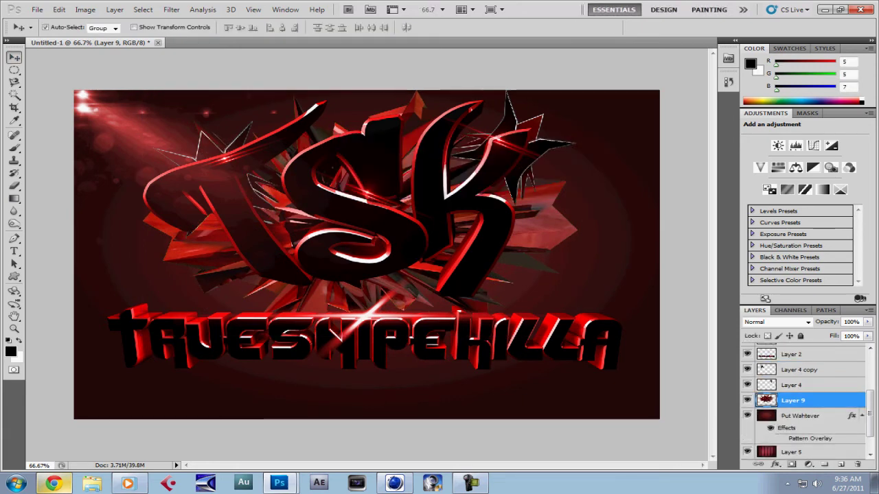
Colorize the burst red with Hue 360 and Saturation 50
{"action": "key", "text": "ctrl+u"}
{"action": "key", "text": "alt+o"}
{"action": "type", "text": "360"}
{"action": "key", "text": "Tab"}
{"action": "type", "text": "50"}
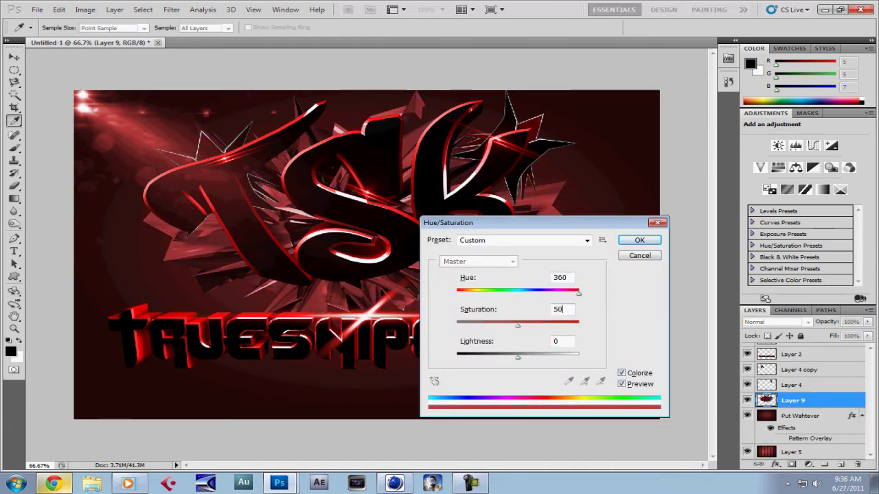
{"action": "key", "text": "shift+Up"}
{"action": "key", "text": "shift+Up"}
{"action": "key", "text": "shift+Up"}
{"action": "left_click_drag", "start_coordinate": [480, 222], "coordinate": [626, 183]}
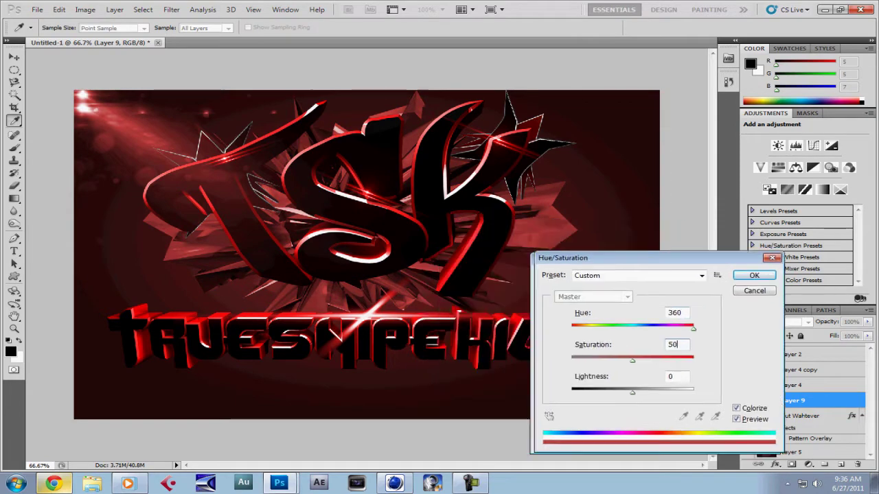
{"action": "key", "text": "BackSpace"}
{"action": "key", "text": "BackSpace"}
{"action": "type", "text": "50"}
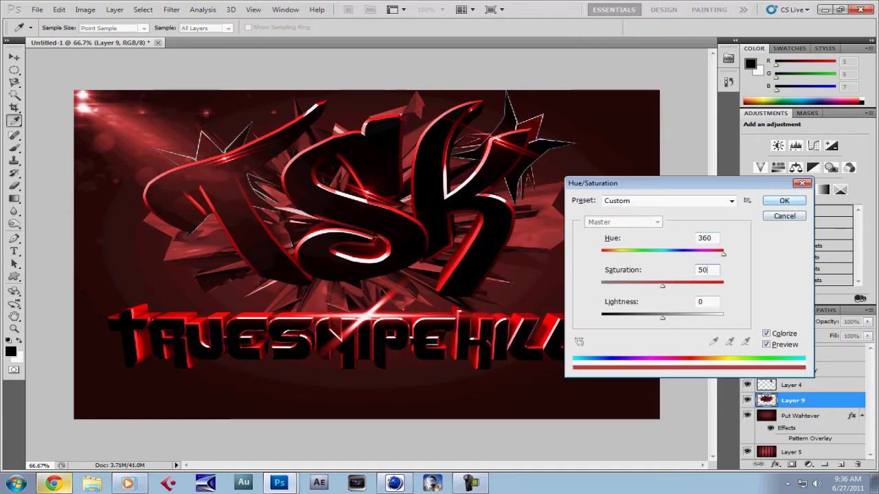
{"action": "key", "text": "Return"}
{"action": "left_click", "coordinate": [37, 9]}
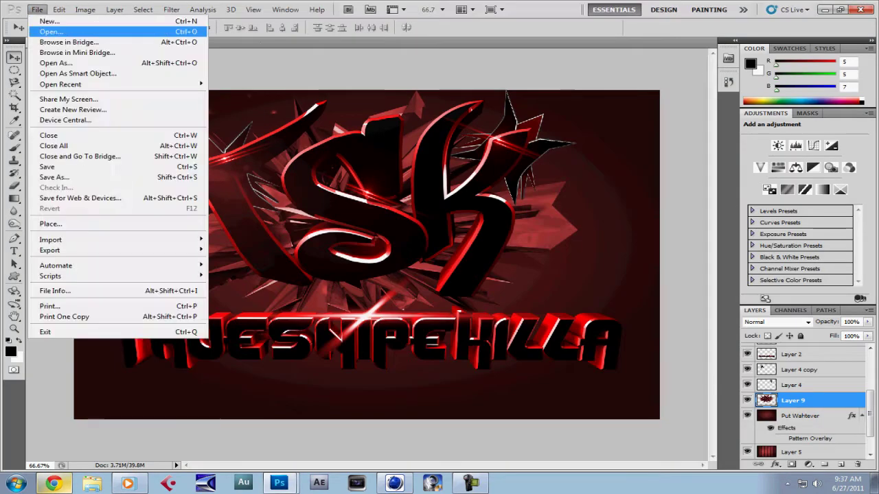
Open explosion.png from the Explosions folder, discarding the unwanted explode3 image
{"action": "left_click", "coordinate": [42, 31]}
{"action": "left_click", "coordinate": [382, 192]}
{"action": "double_click", "coordinate": [343, 165]}
{"action": "double_click", "coordinate": [682, 124]}
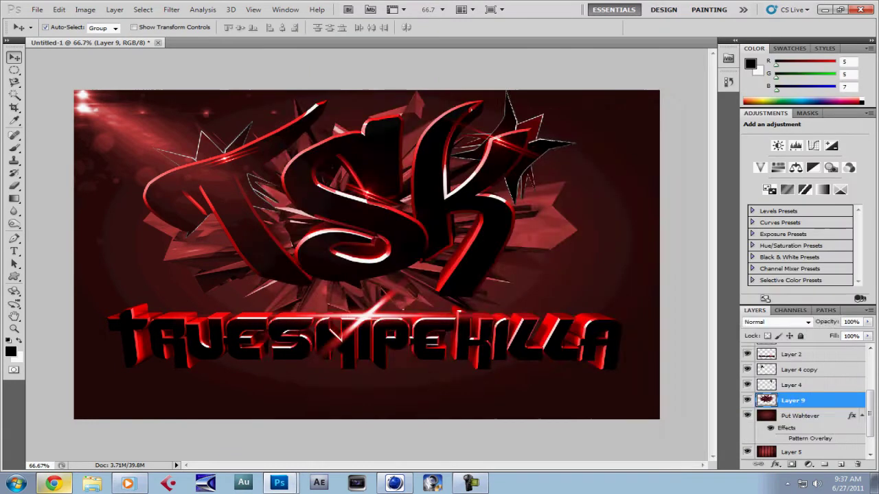
{"action": "left_click", "coordinate": [278, 42]}
{"action": "left_click", "coordinate": [37, 9]}
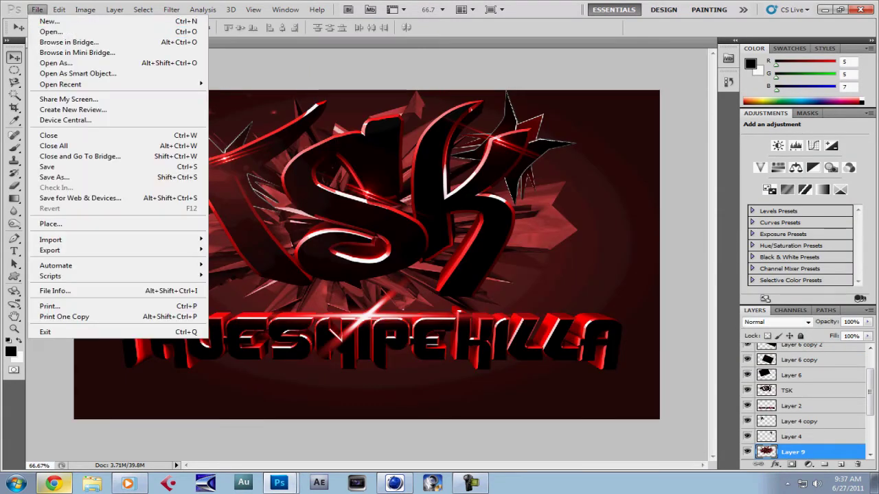
{"action": "left_click", "coordinate": [42, 30]}
{"action": "double_click", "coordinate": [362, 199]}
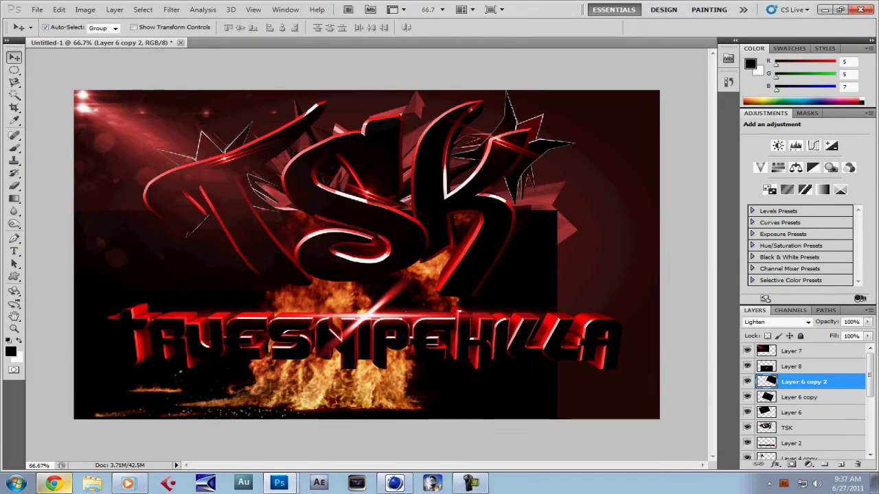
Move the fire layer right and down beneath the TrueSnipeKilla text
{"action": "scroll", "coordinate": [804, 398], "scroll_direction": "down", "scroll_amount": 4}
{"action": "left_click", "coordinate": [795, 375]}
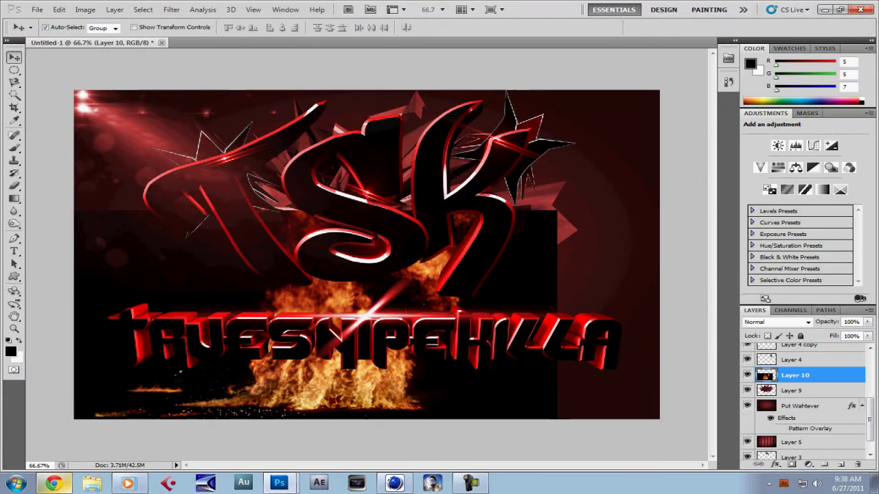
{"action": "left_click", "coordinate": [59, 10]}
{"action": "key", "text": "ctrl+t"}
{"action": "left_click_drag", "start_coordinate": [337, 323], "coordinate": [503, 330]}
{"action": "key", "text": "Return"}
Colorize the fire red with Hue 360
{"action": "key", "text": "ctrl+u"}
{"action": "key", "text": "alt+o"}
{"action": "type", "text": "360"}
{"action": "key", "text": "Tab"}
{"action": "type", "text": "50"}
{"action": "key", "text": "BackSpace"}
{"action": "key", "text": "BackSpace"}
{"action": "type", "text": "75"}
{"action": "key", "text": "BackSpace"}
{"action": "key", "text": "BackSpace"}
{"action": "type", "text": "5075"}
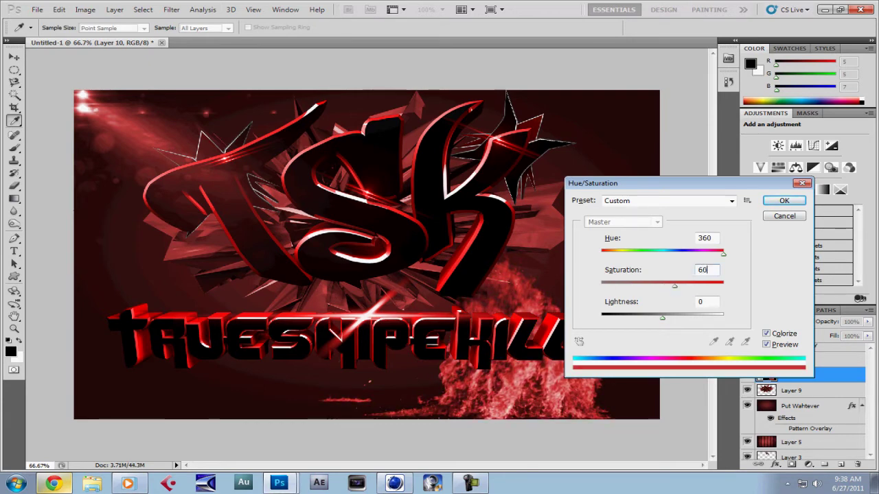
{"action": "left_click", "coordinate": [783, 201]}
Duplicate the fire layer and flip the copy horizontally
{"action": "right_click", "coordinate": [804, 375]}
{"action": "left_click", "coordinate": [749, 147]}
{"action": "key", "text": "Return"}
{"action": "left_click", "coordinate": [59, 10]}
{"action": "left_click", "coordinate": [255, 337]}
Move the flipped fire copy to the left side beneath the text
{"action": "mouse_move", "coordinate": [255, 337]}
{"action": "left_mouse_down"}
{"action": "mouse_move", "coordinate": [334, 336]}
{"action": "mouse_move", "coordinate": [212, 336]}
{"action": "left_mouse_up"}
{"action": "left_click", "coordinate": [59, 10]}
{"action": "left_click", "coordinate": [69, 210]}
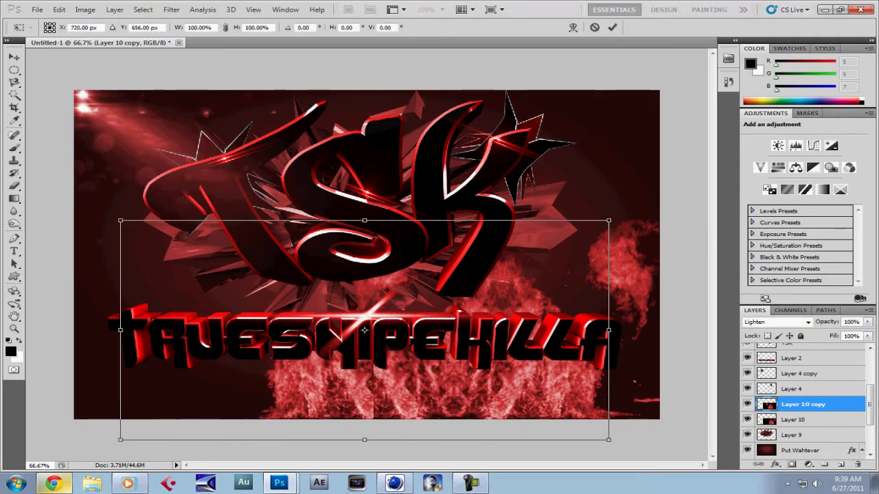
{"action": "left_click_drag", "start_coordinate": [364, 330], "coordinate": [233, 330]}
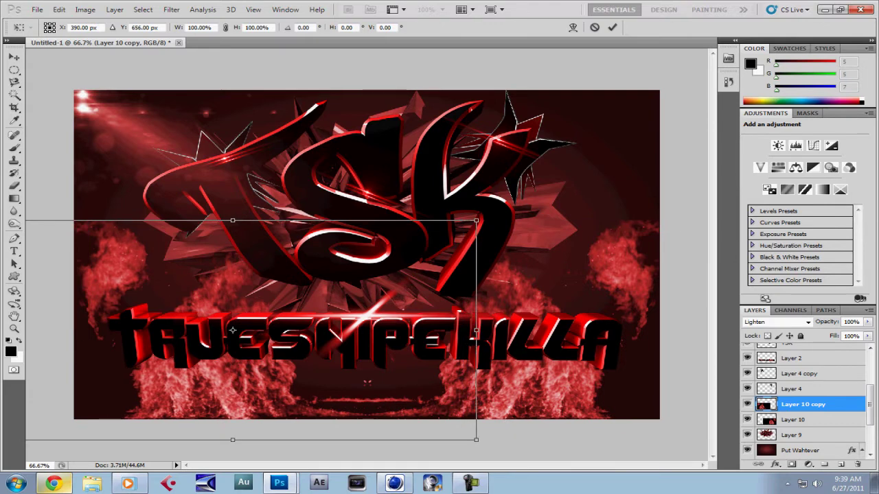
{"action": "left_click", "coordinate": [13, 57]}
{"action": "key", "text": "Return"}
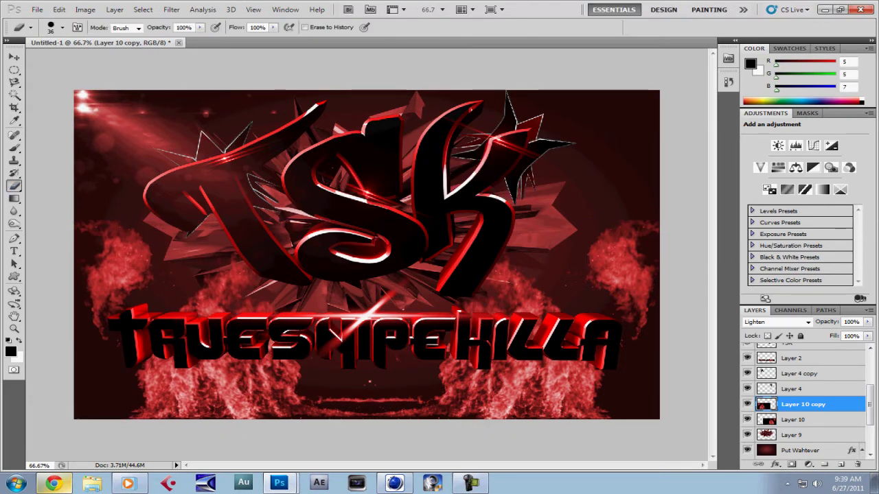
Erase stray flame edges on both the original and flipped fire layers
{"action": "right_click", "coordinate": [14, 185]}
{"action": "left_click", "coordinate": [55, 183]}
{"action": "key", "text": "alt+bracketleft"}
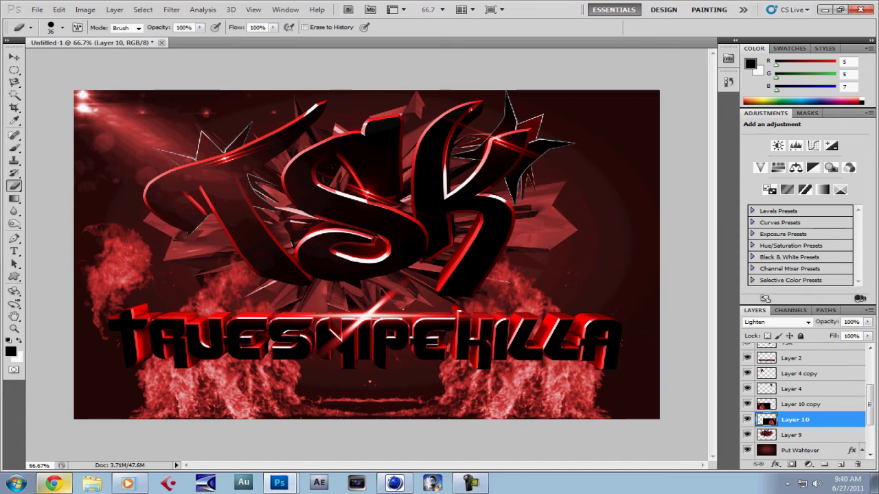
{"action": "key", "text": "alt+bracketright"}
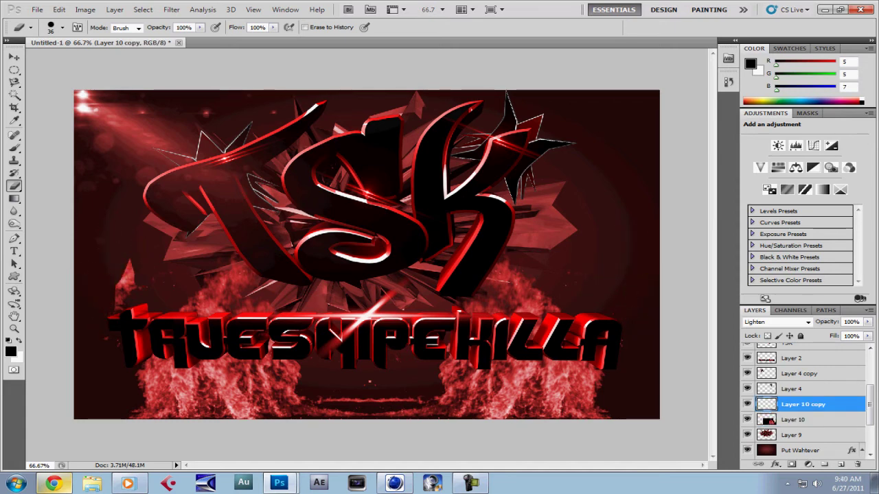
{"action": "key", "text": "v"}
{"action": "scroll", "coordinate": [807, 402], "scroll_direction": "up", "scroll_amount": 2}
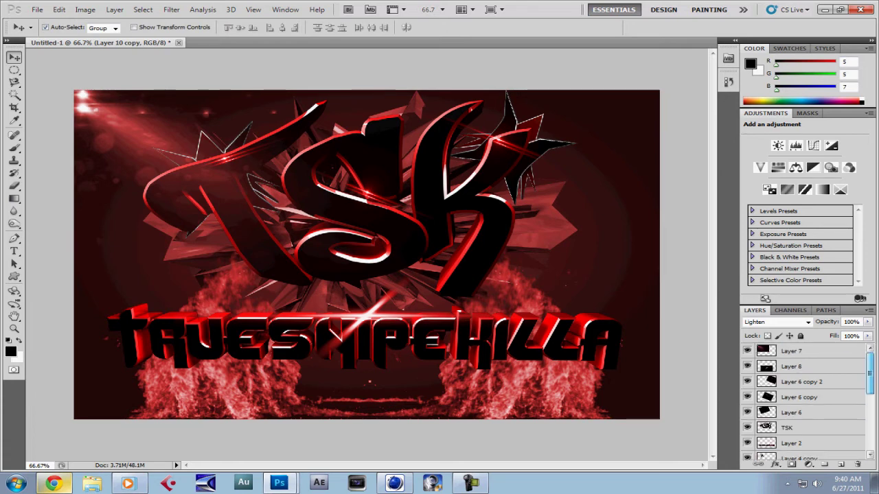
Review the layer style settings of Layer 2 and the TSK layer
{"action": "double_click", "coordinate": [830, 392]}
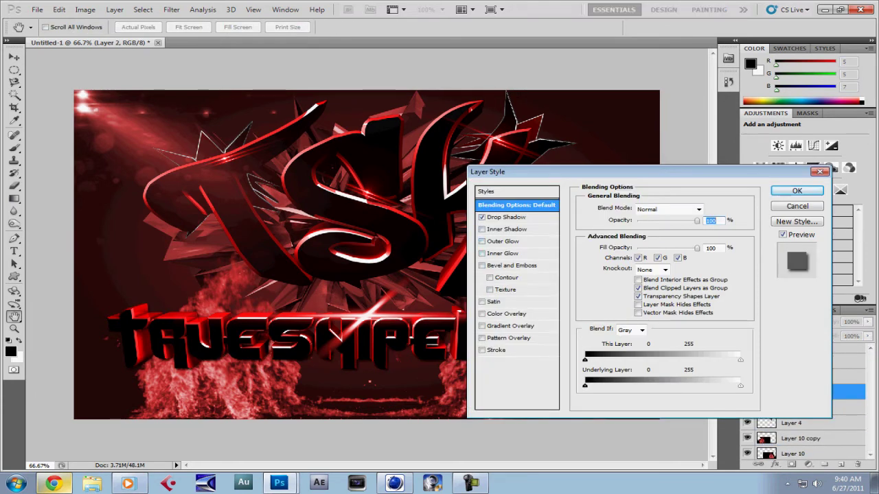
{"action": "key", "text": "Return"}
{"action": "double_click", "coordinate": [831, 376]}
{"action": "key", "text": "Return"}
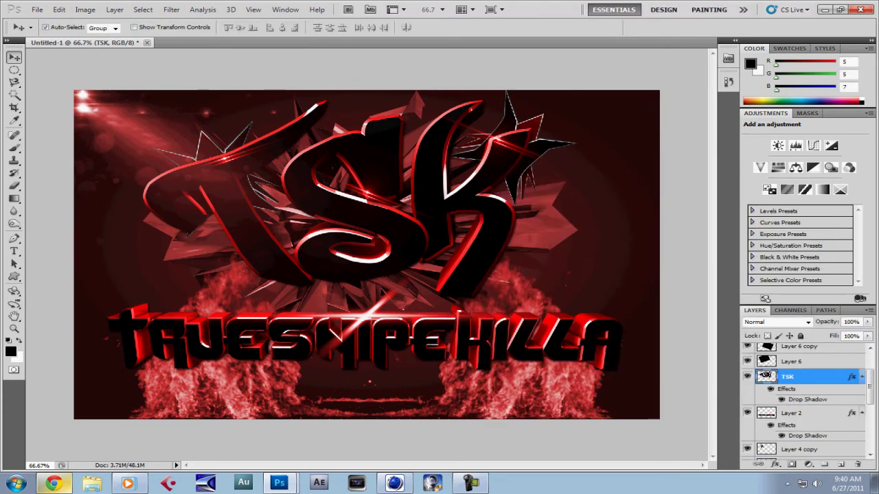
Open the cracked windshield hole image from the Glass folder
{"action": "left_click", "coordinate": [37, 9]}
{"action": "left_click", "coordinate": [48, 33]}
{"action": "left_click", "coordinate": [473, 71]}
{"action": "left_click", "coordinate": [363, 337]}
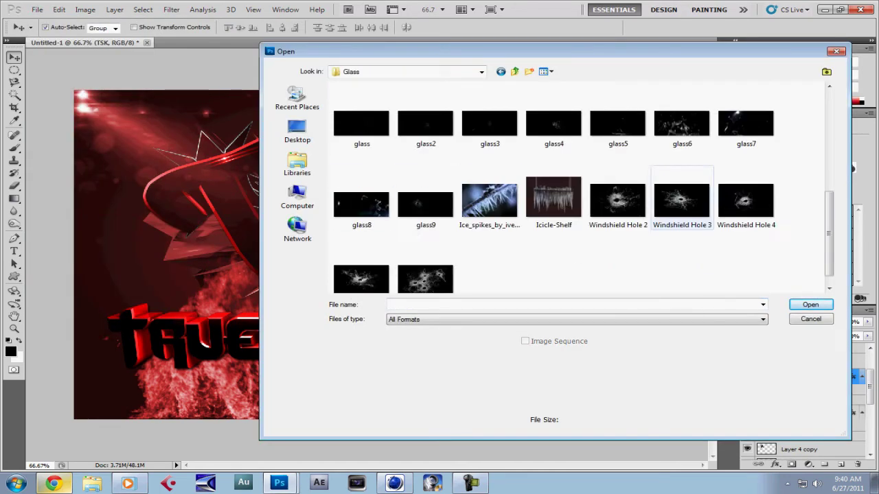
{"action": "key", "text": "Return"}
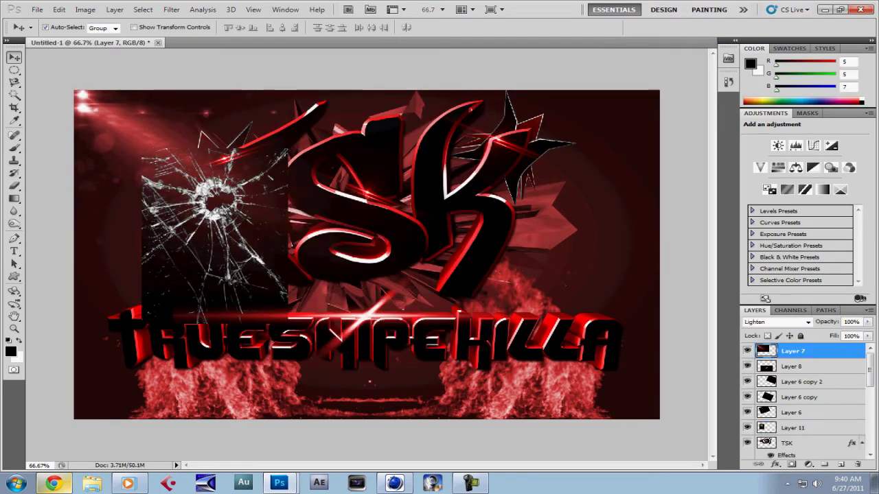
{"action": "scroll", "coordinate": [803, 401], "scroll_direction": "up", "scroll_amount": 3}
{"action": "scroll", "coordinate": [803, 402], "scroll_direction": "up", "scroll_amount": 3}
Set Layer 11 to Lighten, shrink it to 40%, tilt it over the K, below TSK
{"action": "double_click", "coordinate": [760, 417]}
{"action": "left_click", "coordinate": [707, 84]}
{"action": "left_click", "coordinate": [794, 190]}
{"action": "key", "text": "ctrl+t"}
{"action": "left_click_drag", "start_coordinate": [288, 324], "coordinate": [199, 218]}
{"action": "mouse_move", "coordinate": [170, 183]}
{"action": "left_mouse_down"}
{"action": "mouse_move", "coordinate": [440, 179]}
{"action": "mouse_move", "coordinate": [461, 237]}
{"action": "left_mouse_up"}
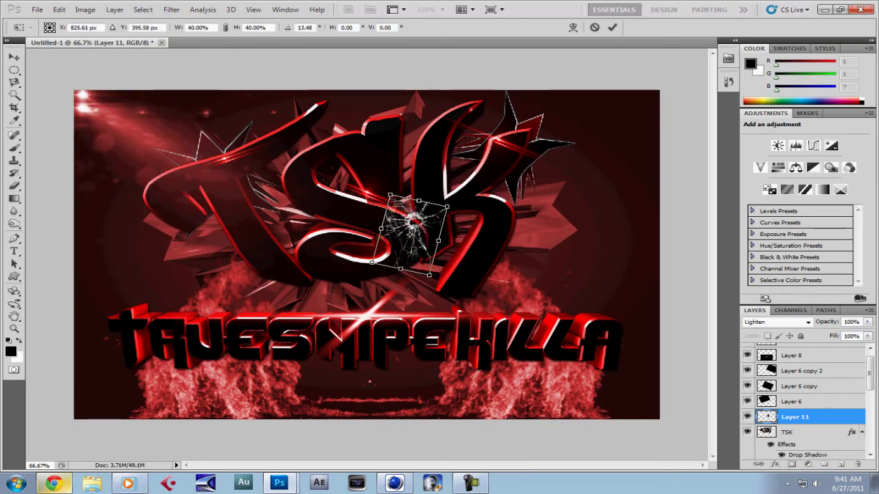
{"action": "left_click_drag", "start_coordinate": [505, 271], "coordinate": [489, 281]}
{"action": "left_click", "coordinate": [13, 57]}
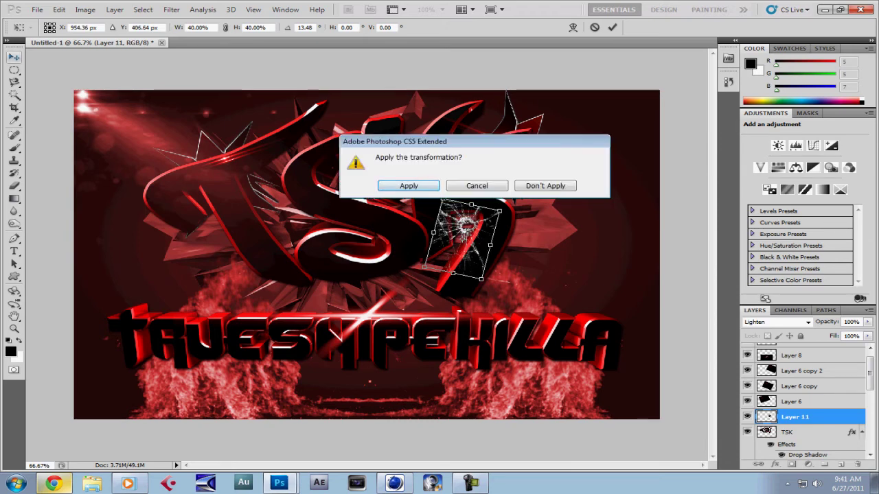
{"action": "key", "text": "Return"}
{"action": "key", "text": "ctrl+bracketleft"}
Duplicate the cracked glass layer and tint it red with Hue/Saturation
{"action": "key", "text": "ctrl+j"}
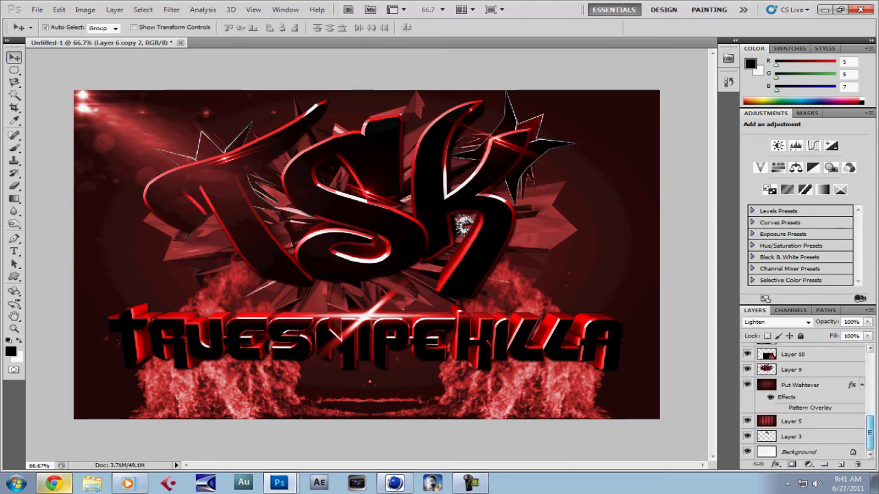
{"action": "scroll", "coordinate": [803, 402], "scroll_direction": "down", "scroll_amount": 3}
{"action": "scroll", "coordinate": [803, 402], "scroll_direction": "up", "scroll_amount": 1}
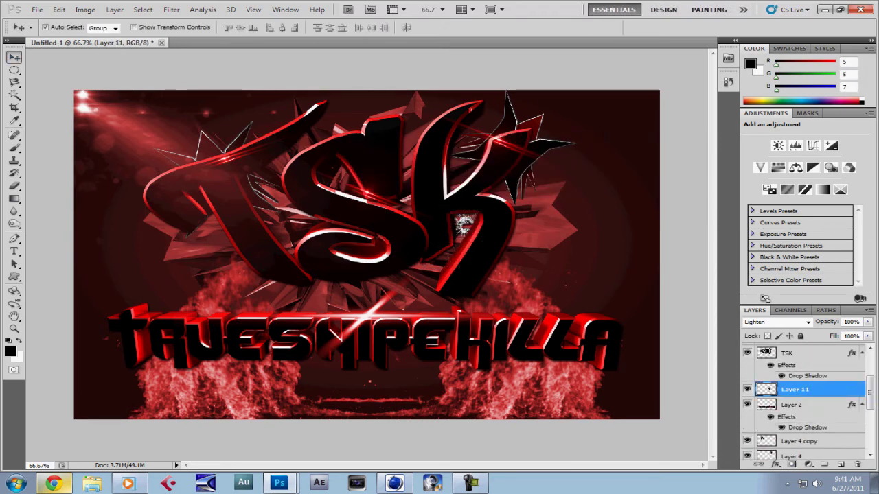
{"action": "key", "text": "ctrl+u"}
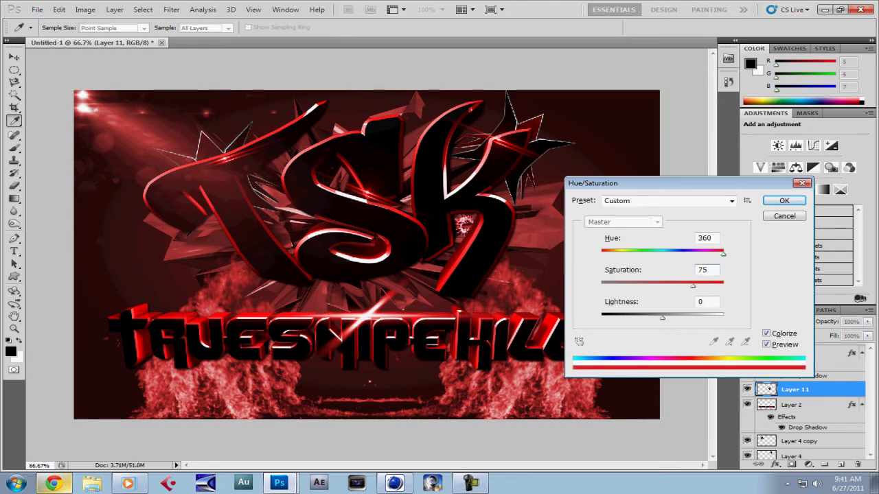
{"action": "key", "text": "Return"}
Enlarge the red glass slightly and duplicate its layer
{"action": "key", "text": "ctrl+t"}
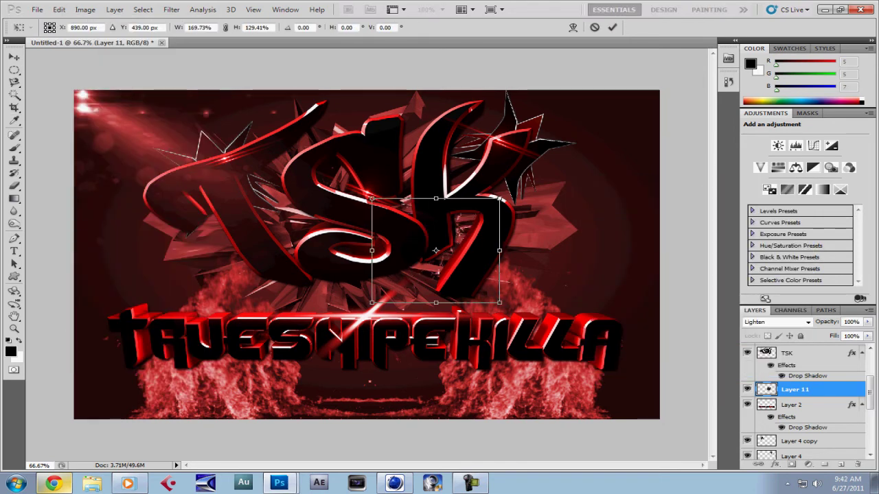
{"action": "key", "text": "Return"}
{"action": "right_click", "coordinate": [794, 389]}
{"action": "left_click", "coordinate": [783, 162]}
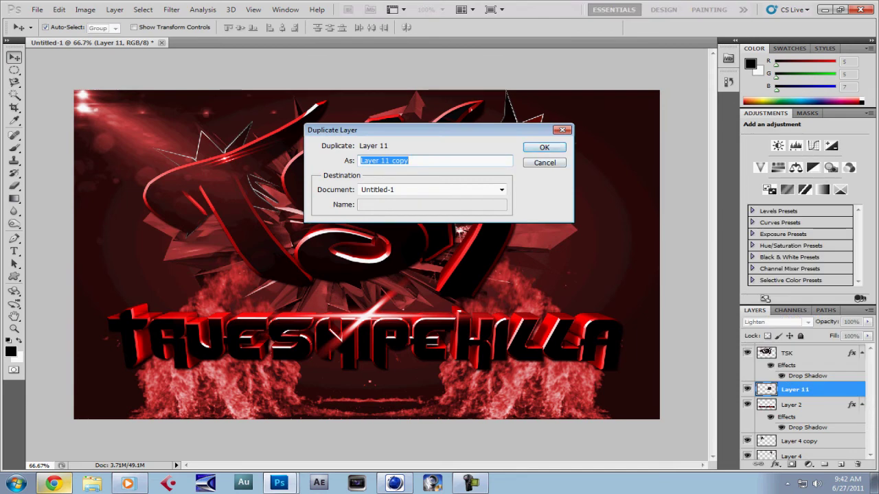
{"action": "left_click", "coordinate": [551, 145]}
{"action": "left_click", "coordinate": [59, 9]}
{"action": "key", "text": "Escape"}
Move the glass copy over the T on the logo's left, then open Save for Web
{"action": "left_click", "coordinate": [59, 9]}
{"action": "left_click", "coordinate": [76, 212]}
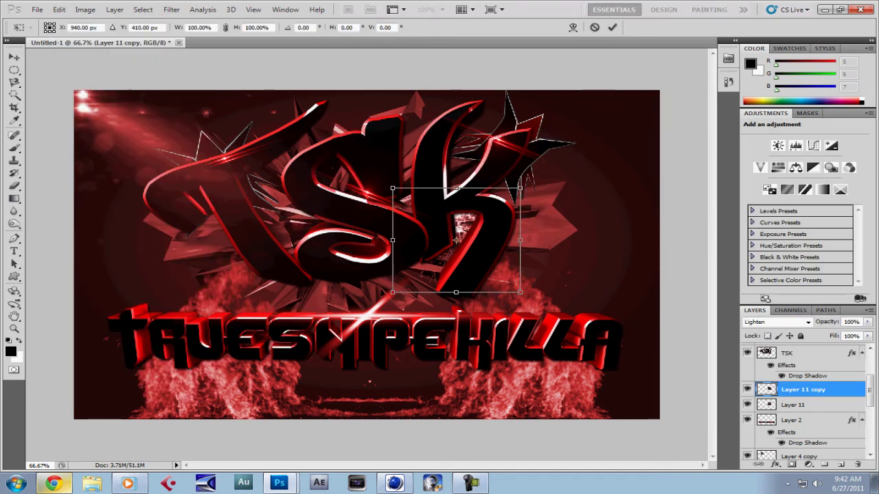
{"action": "left_click_drag", "start_coordinate": [216, 251], "coordinate": [273, 206]}
{"action": "key", "text": "Return"}
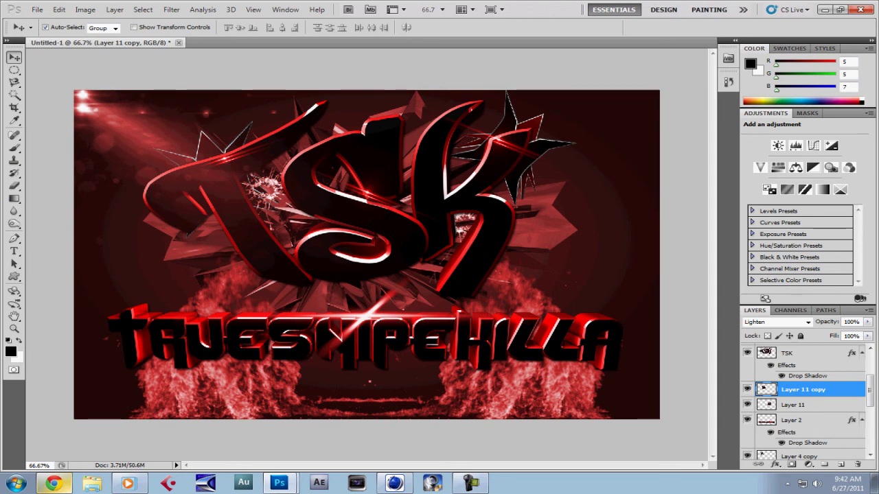
{"action": "left_click", "coordinate": [37, 9]}
{"action": "left_click", "coordinate": [80, 198]}
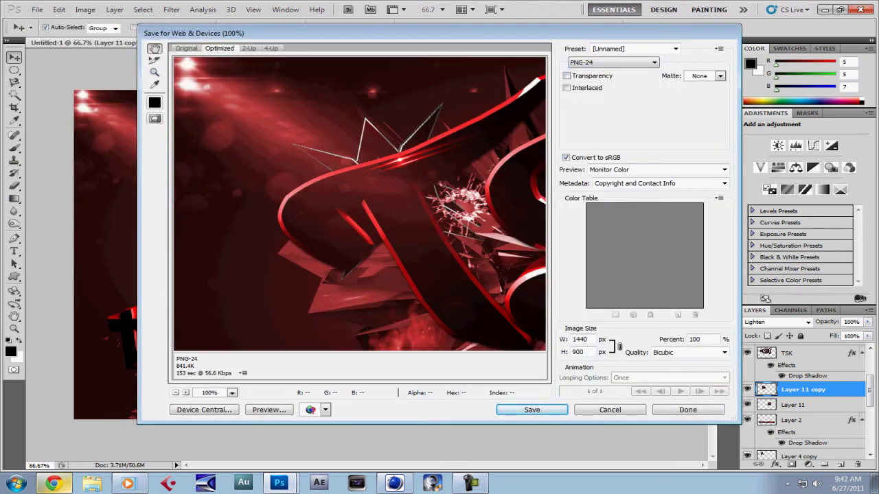
Save the PNG-24 export to the Desktop as New Desktop background
{"action": "left_click", "coordinate": [531, 409]}
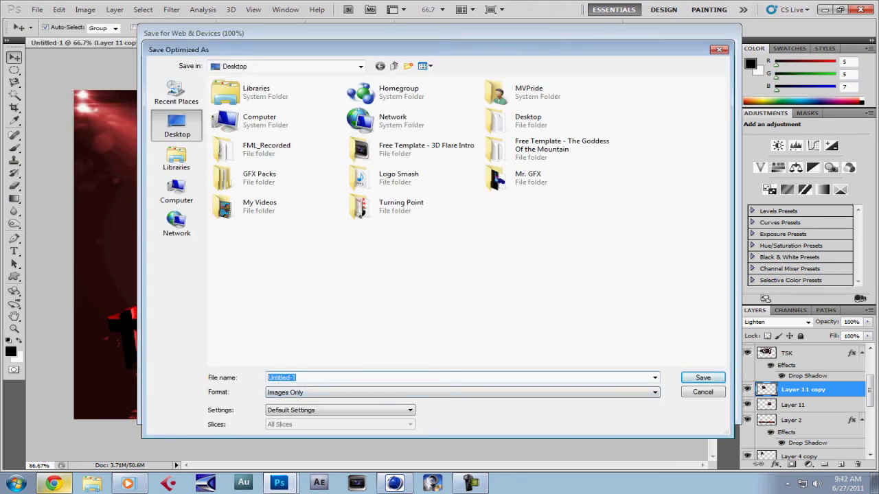
{"action": "key", "text": "BackSpace"}
{"action": "key", "text": "BackSpace"}
{"action": "key", "text": "BackSpace"}
{"action": "type", "text": "Desktop Background"}
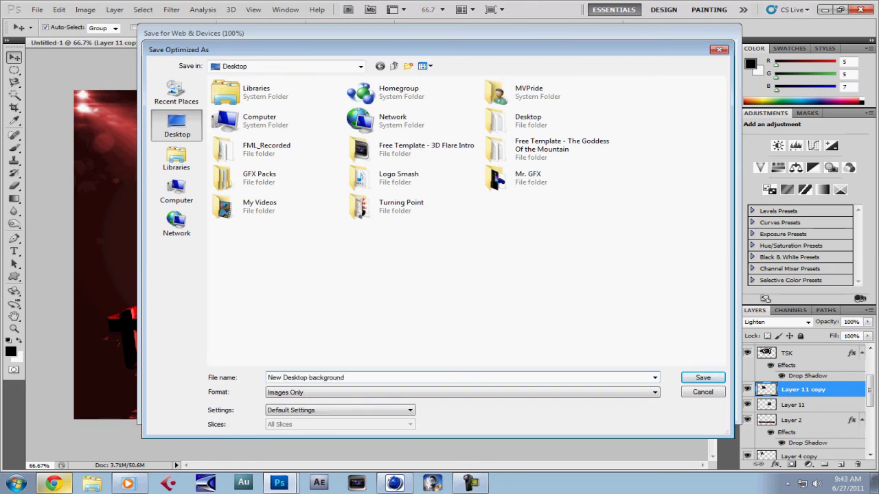
{"action": "key", "text": "Return"}
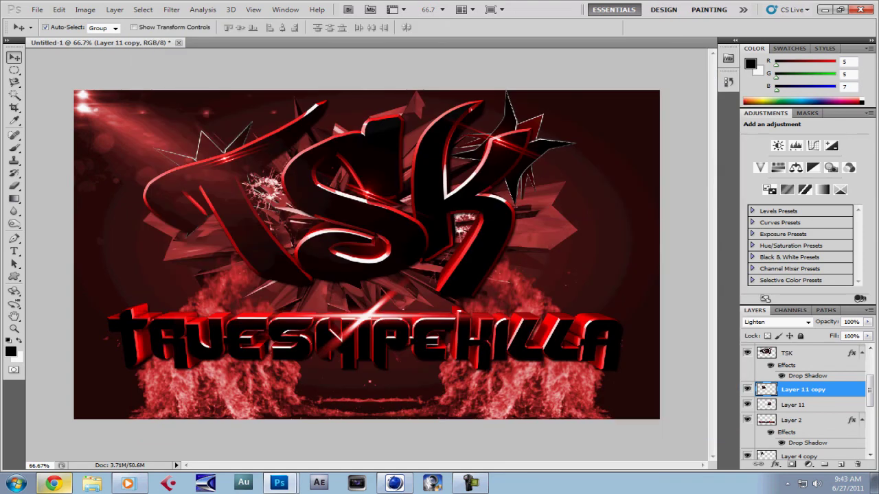
Minimise Photoshop and open the saved wallpaper image from the desktop
{"action": "left_click", "coordinate": [825, 10]}
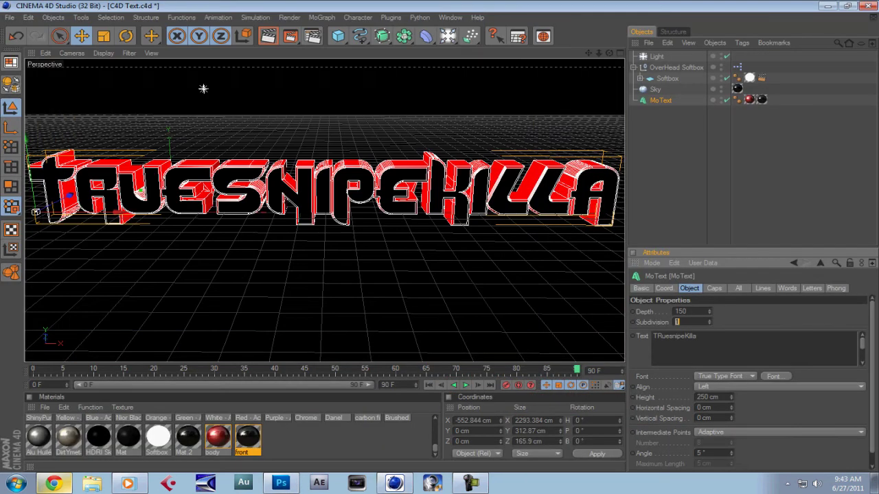
{"action": "key", "text": "super+d"}
{"action": "double_click", "coordinate": [114, 201]}
{"action": "right_click", "coordinate": [420, 161]}
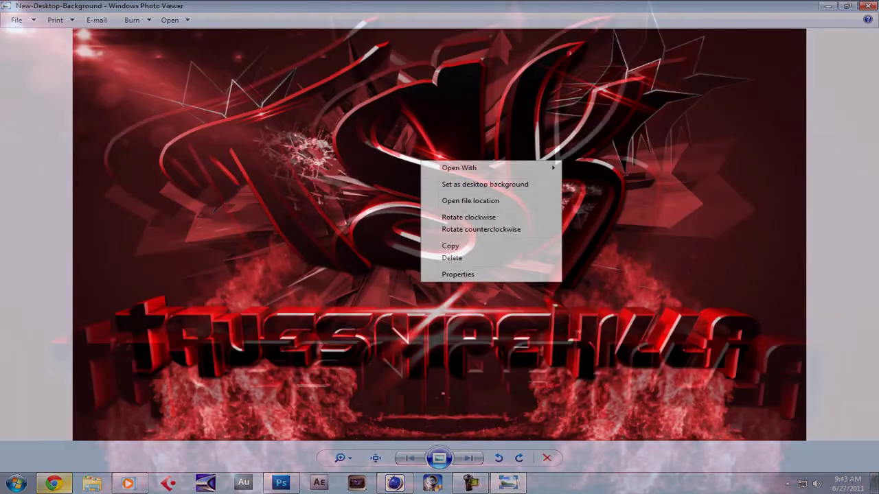